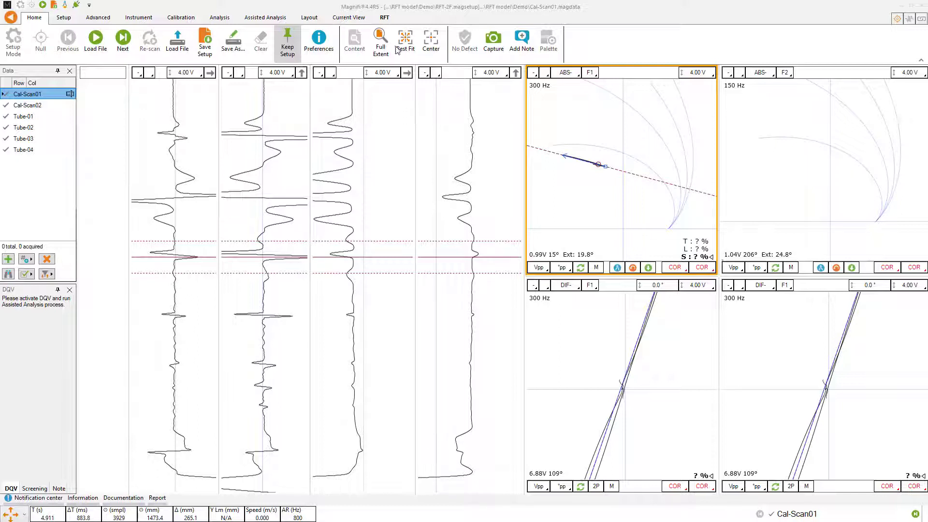
- Open the RFT calibration settings and exclude the R_ABS-F2 channel from the calibration channels
click(386, 18)
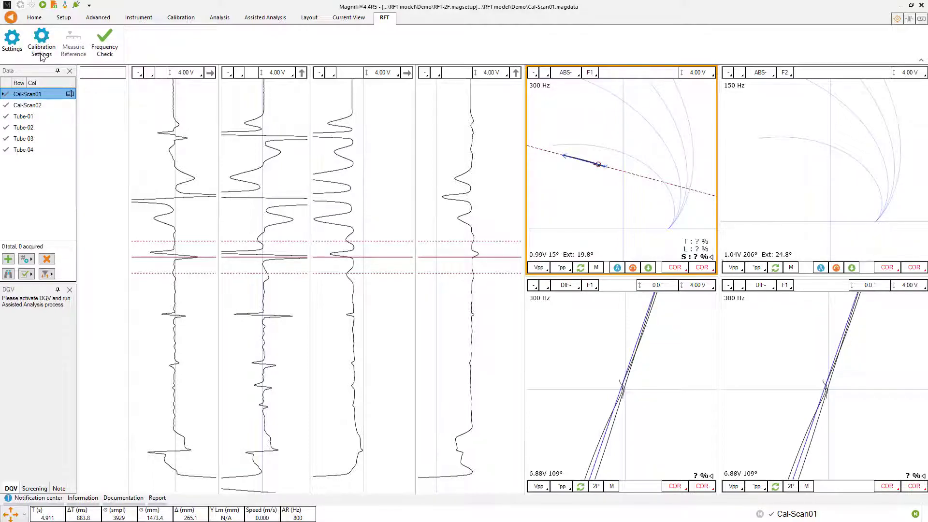
click(42, 54)
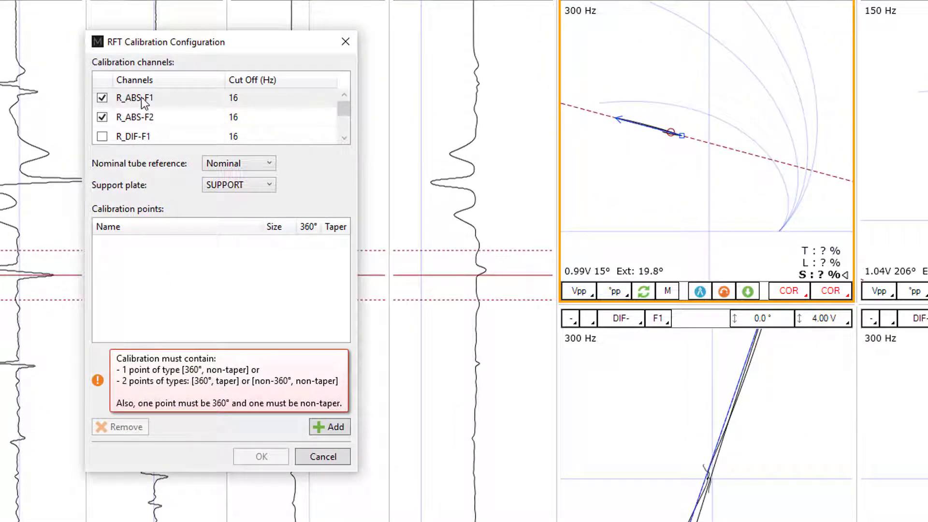
click(102, 115)
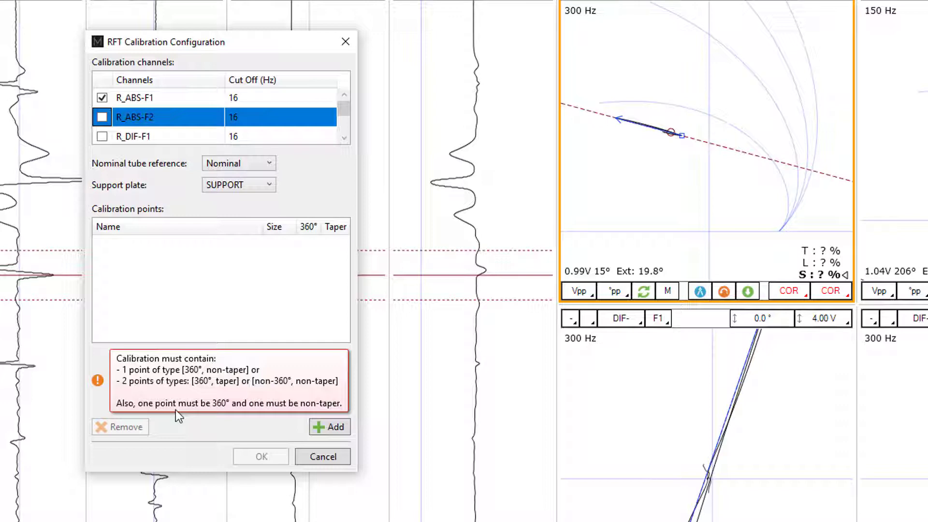
- Add GR-40 and GR-60 as 360° non-taper calibration points and accept the RFT calibration configuration
click(335, 428)
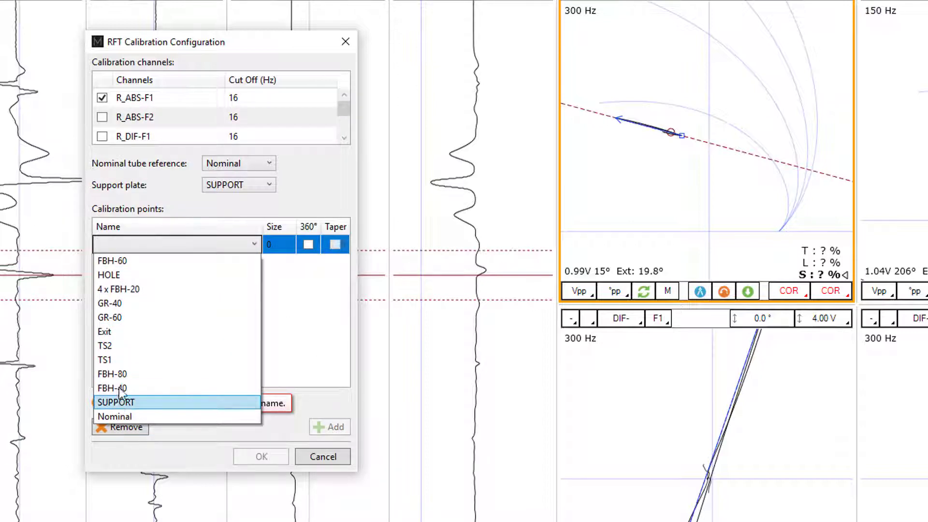
click(114, 304)
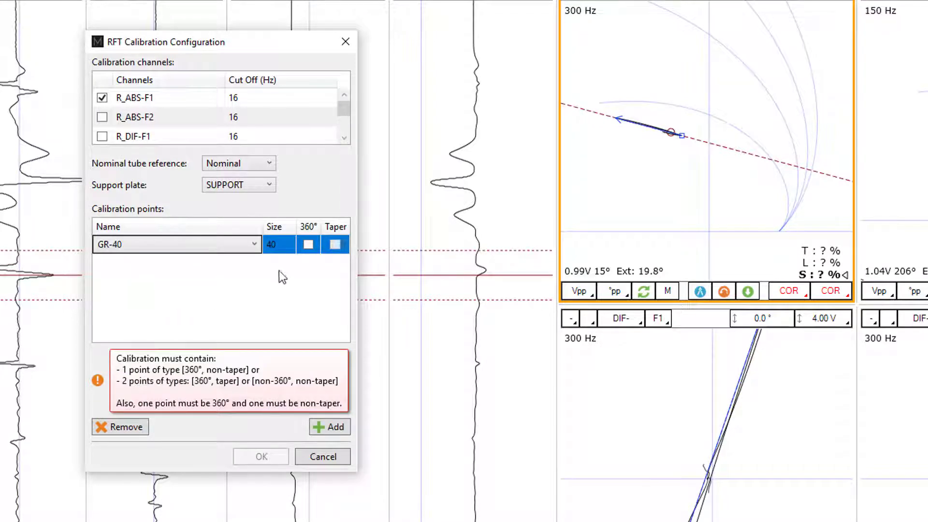
click(308, 245)
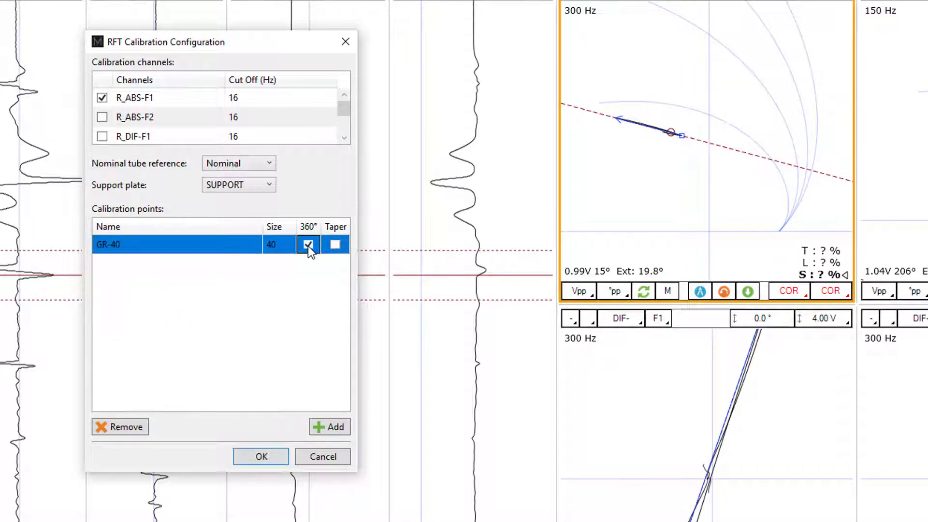
click(335, 426)
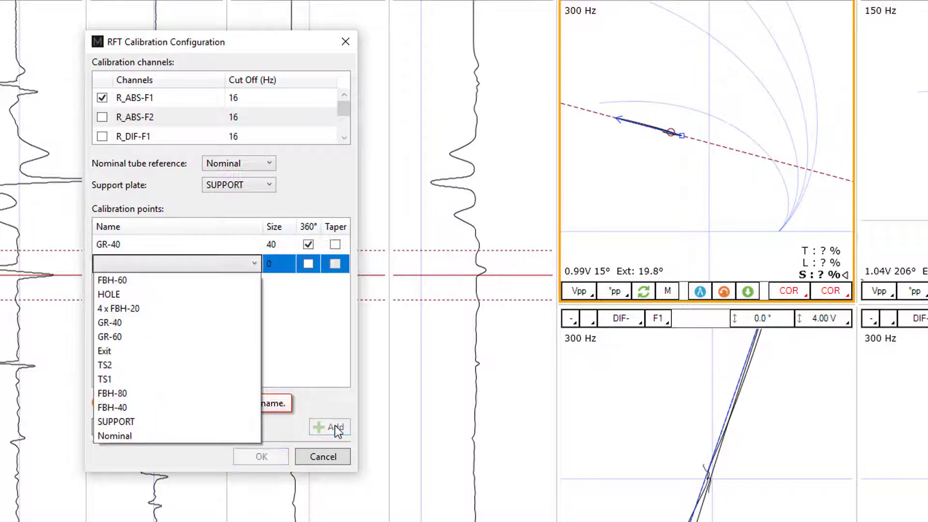
click(127, 339)
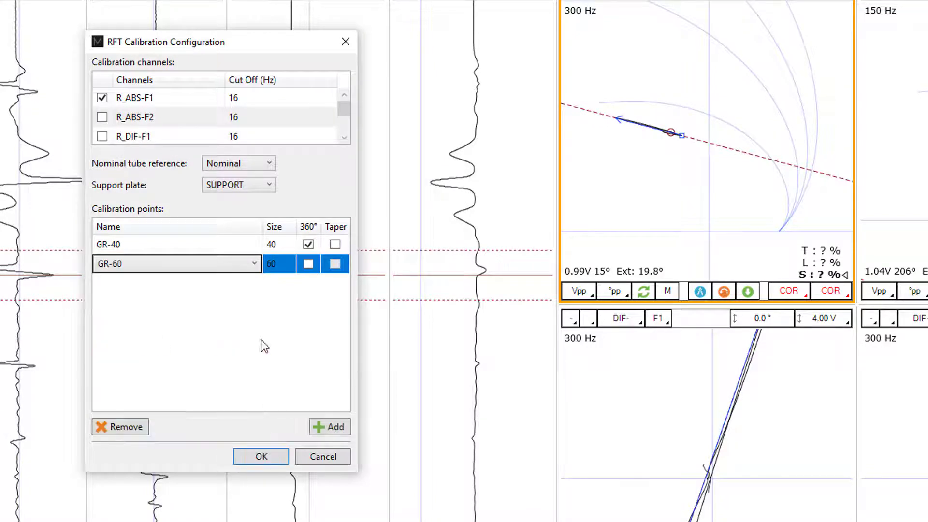
click(308, 264)
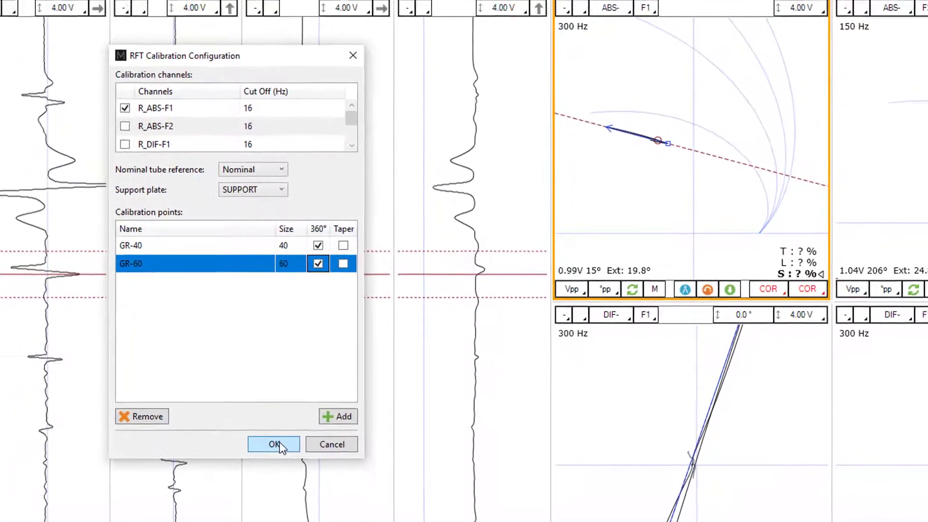
click(288, 432)
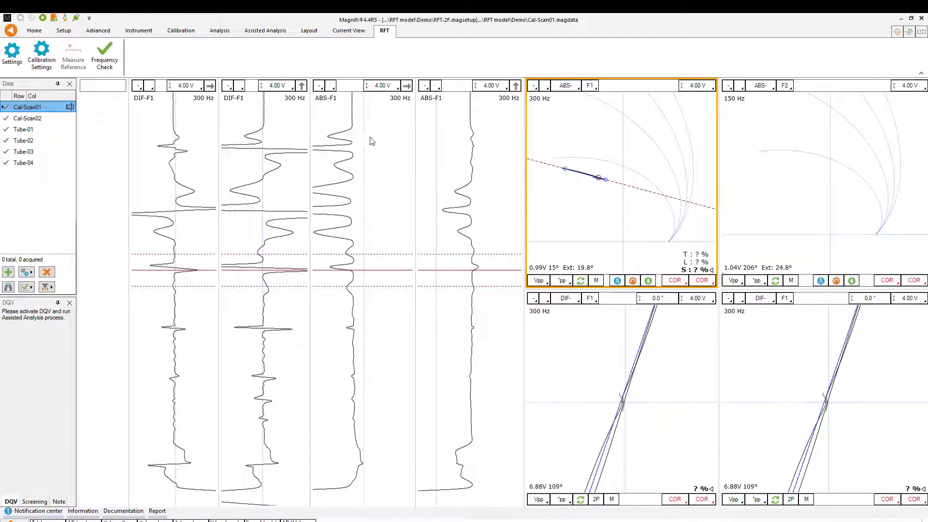
- Change both ABS-F1 strip charts to display the ABSm-F1 channel
click(335, 88)
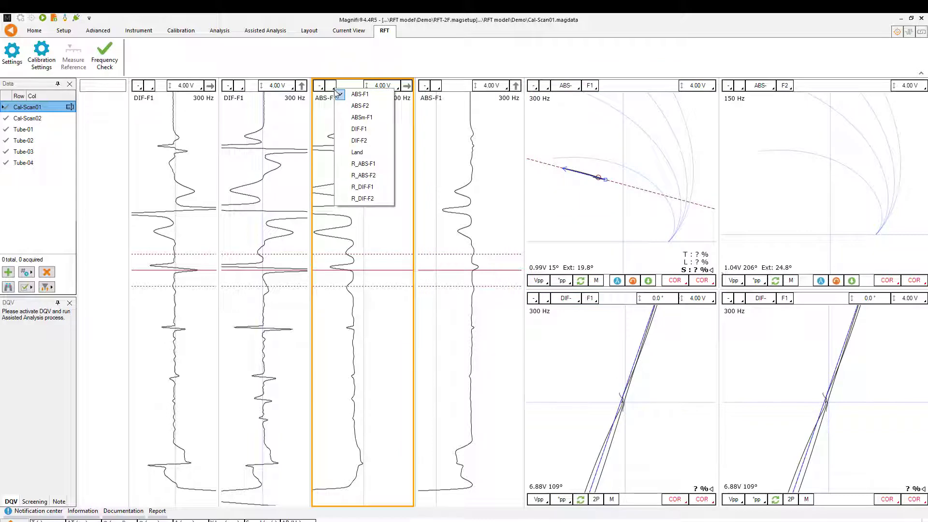
click(363, 121)
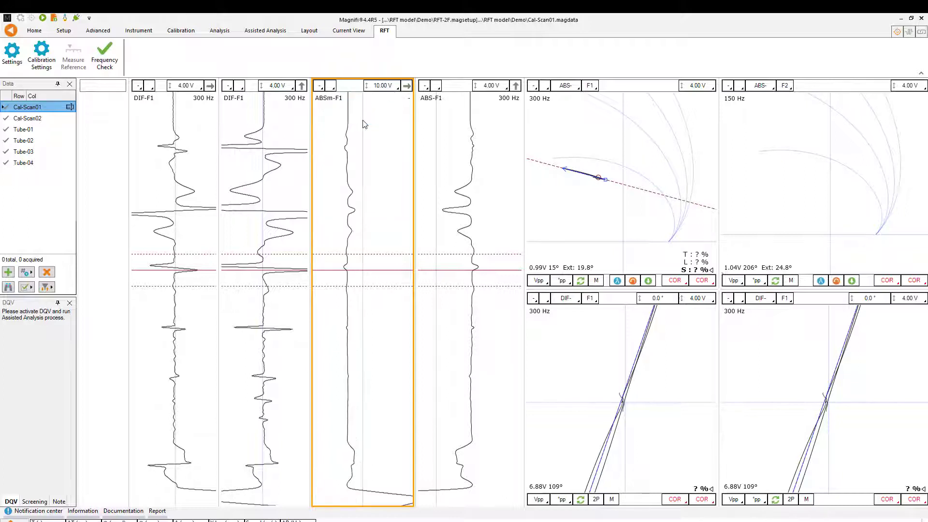
click(438, 88)
click(458, 121)
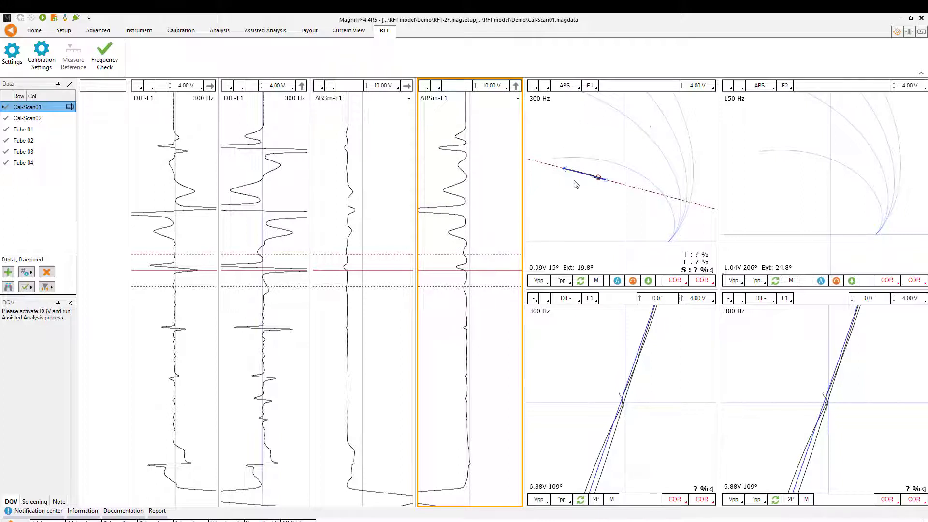
- Switch the ABS- F1 impedance view to ABSm- and the neighbouring ABS- F2 view to frequency F1, repositioning both plots
click(579, 88)
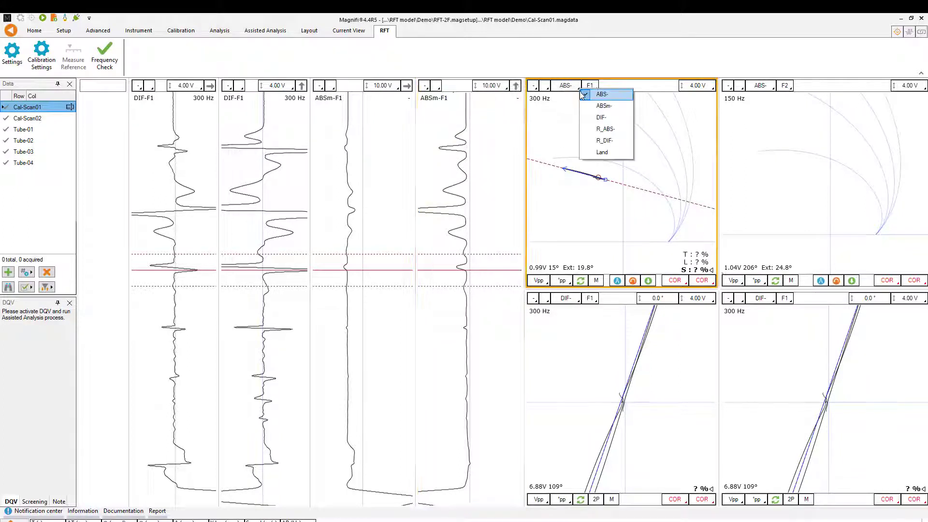
click(594, 107)
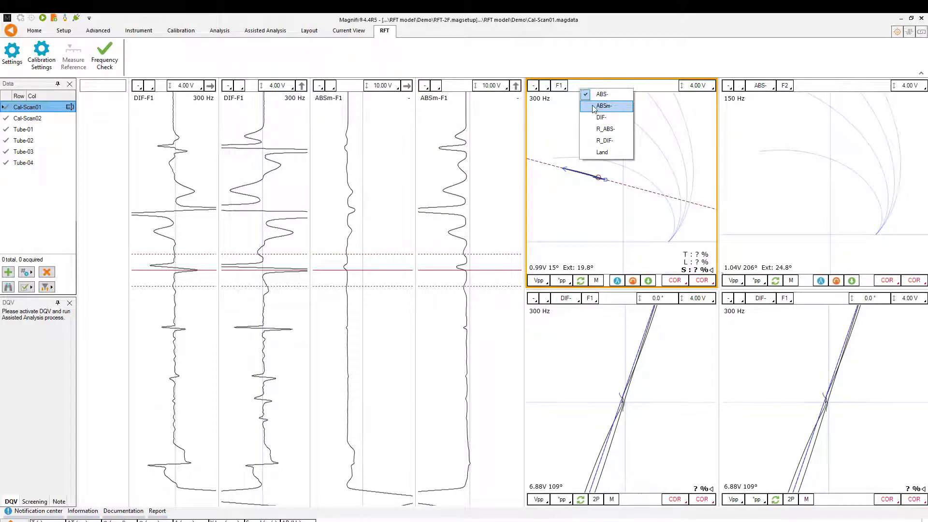
click(791, 91)
click(797, 92)
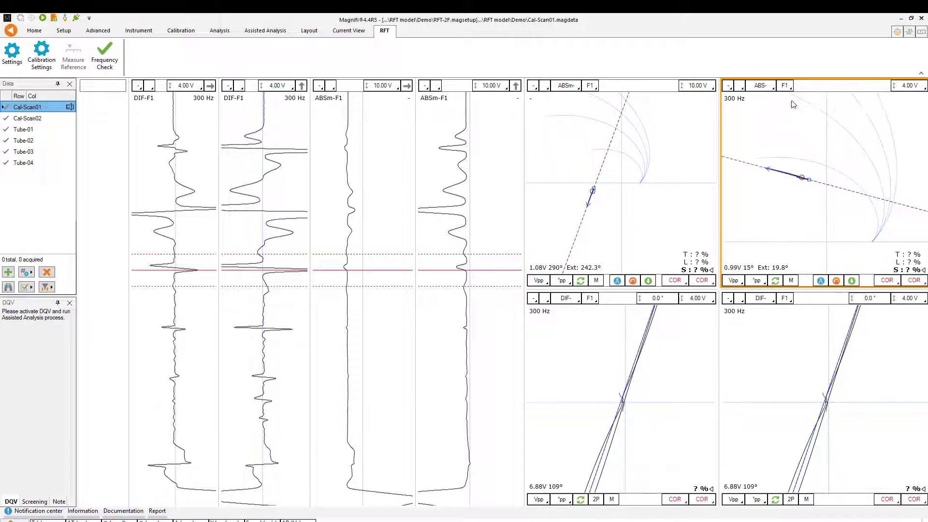
drag(790, 207, 786, 182)
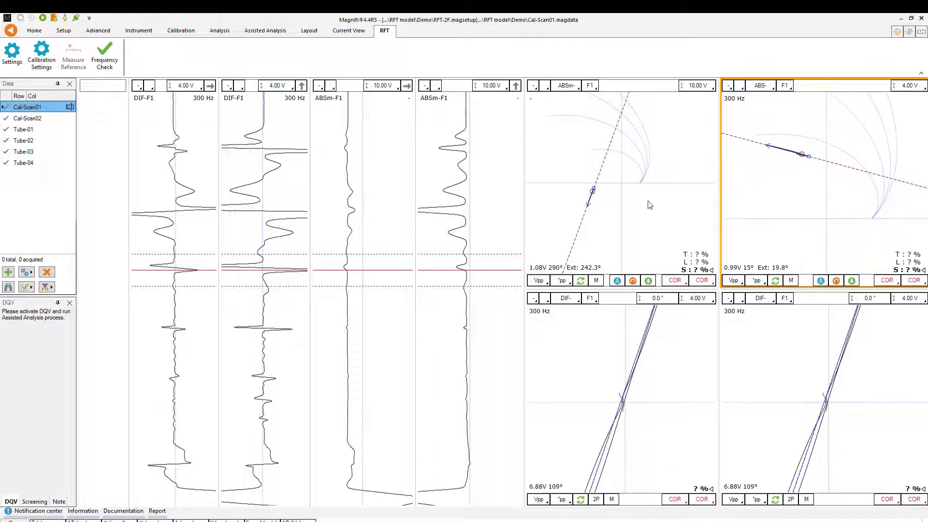
drag(648, 203, 652, 229)
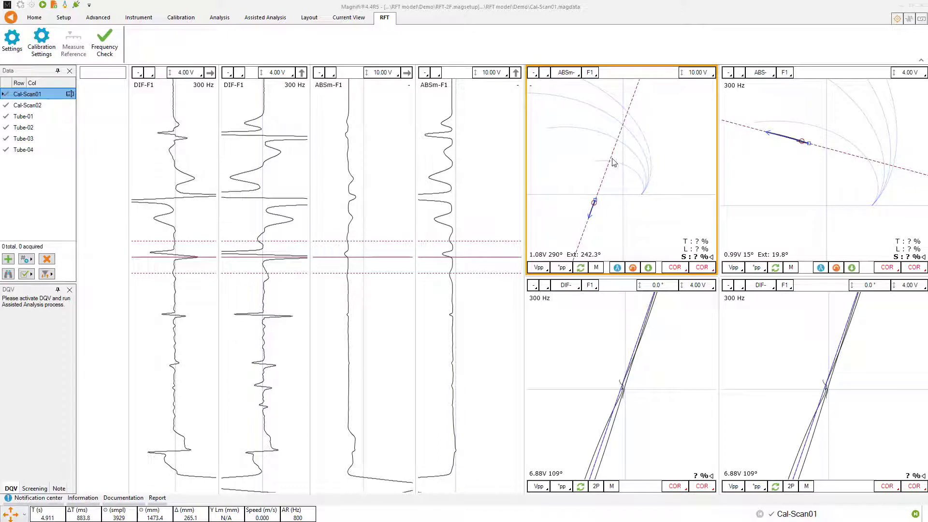
- Position the strip chart cursor over the nominal tube section near the scan's lower end and set the ABS- F1 view's scale to 2.00 V
click(390, 273)
drag(390, 273, 392, 473)
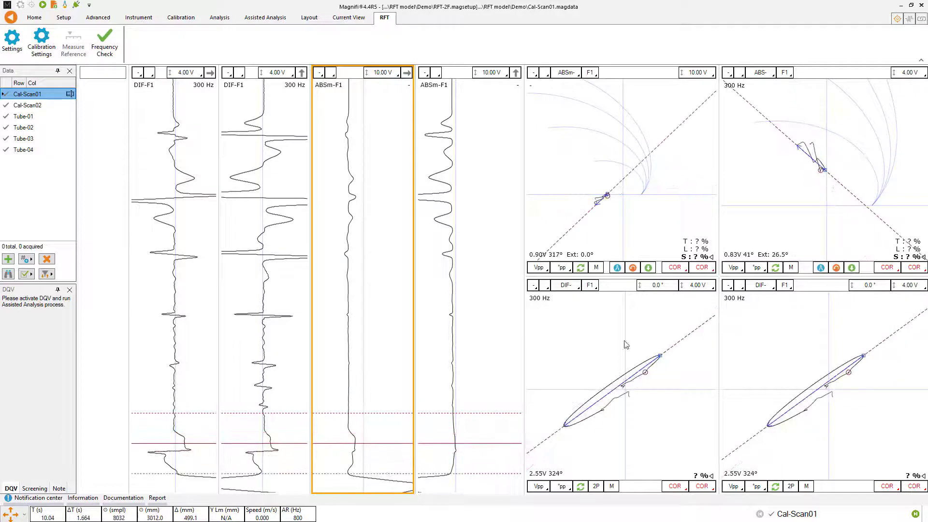
click(908, 73)
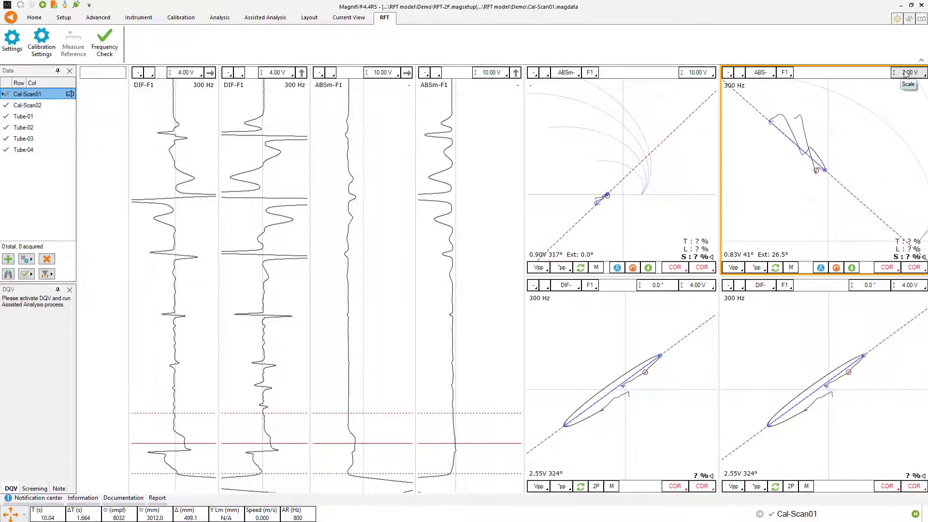
scroll(850, 110, up, 2)
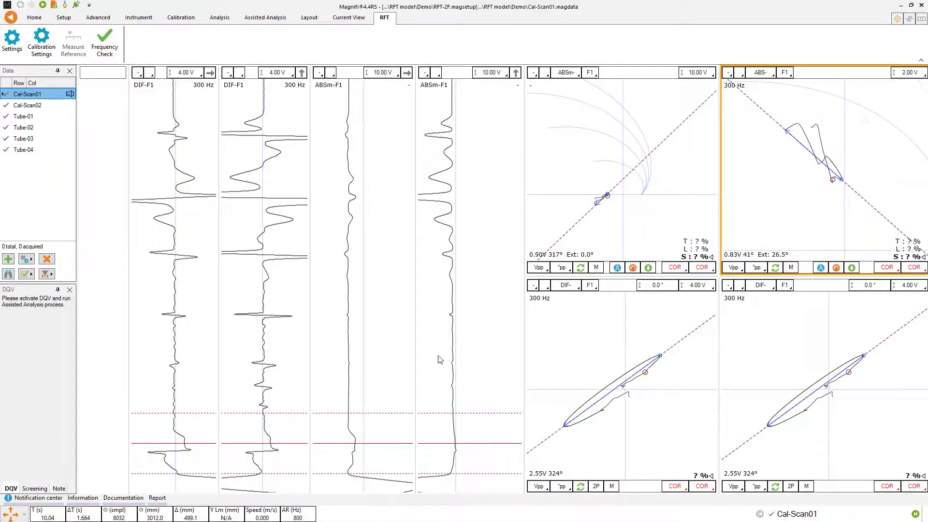
drag(419, 413, 421, 386)
drag(374, 424, 372, 413)
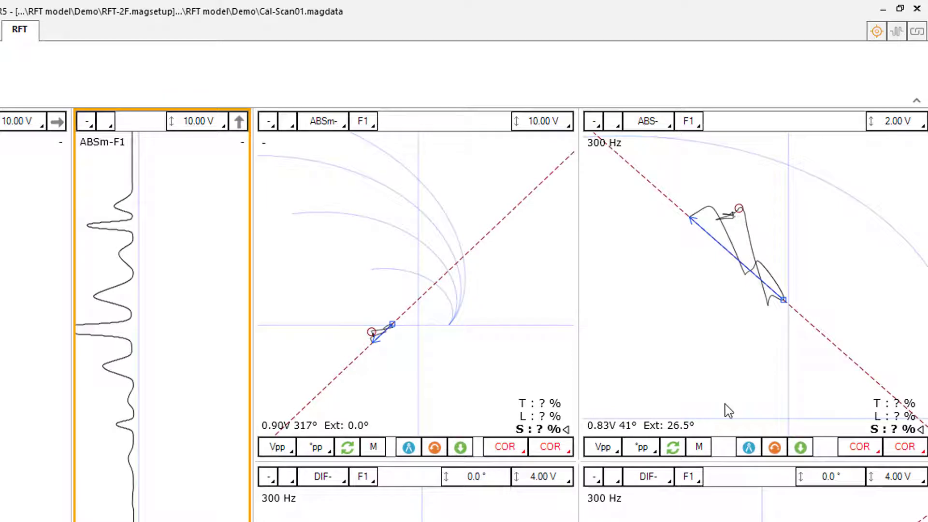
- Draw a manual measurement vector from the nominal signal to the plot origin in the ABS- F1 view and apply the automatic alignment to the reference curves
click(699, 448)
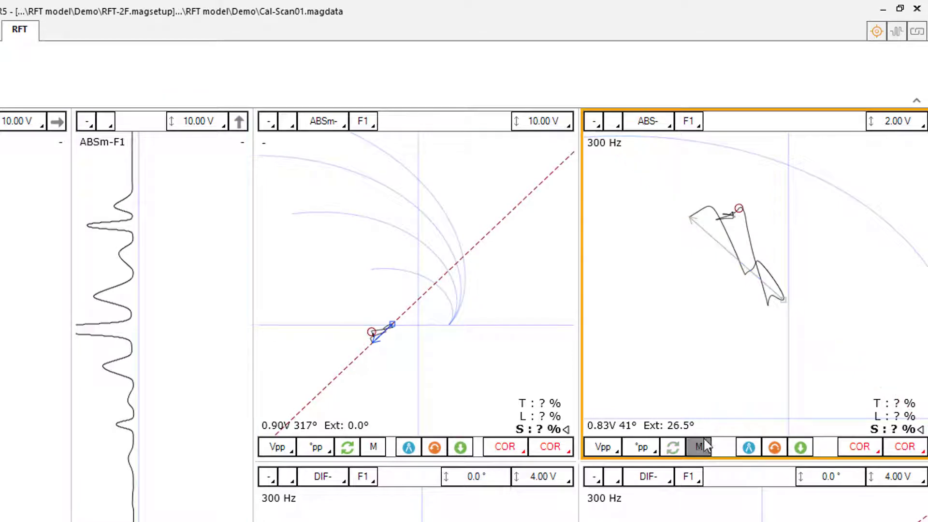
click(735, 213)
drag(735, 213, 760, 314)
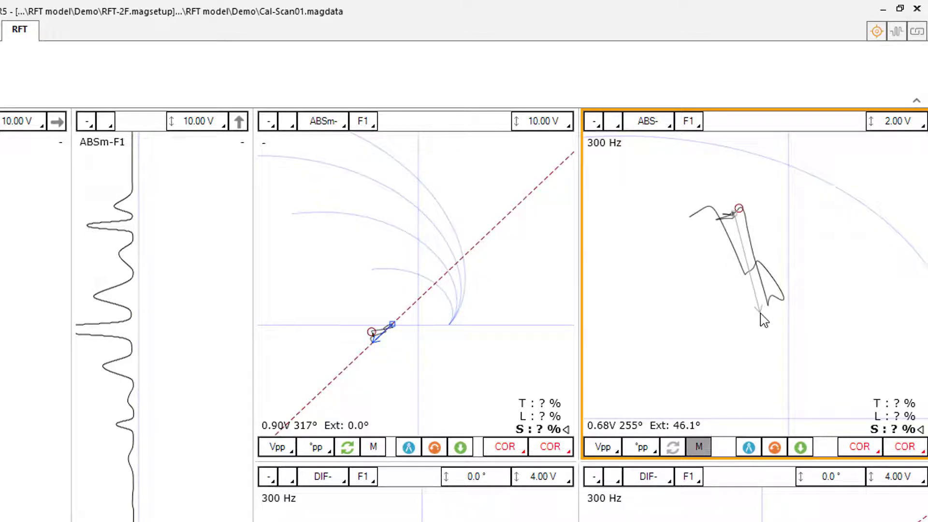
drag(760, 312, 788, 410)
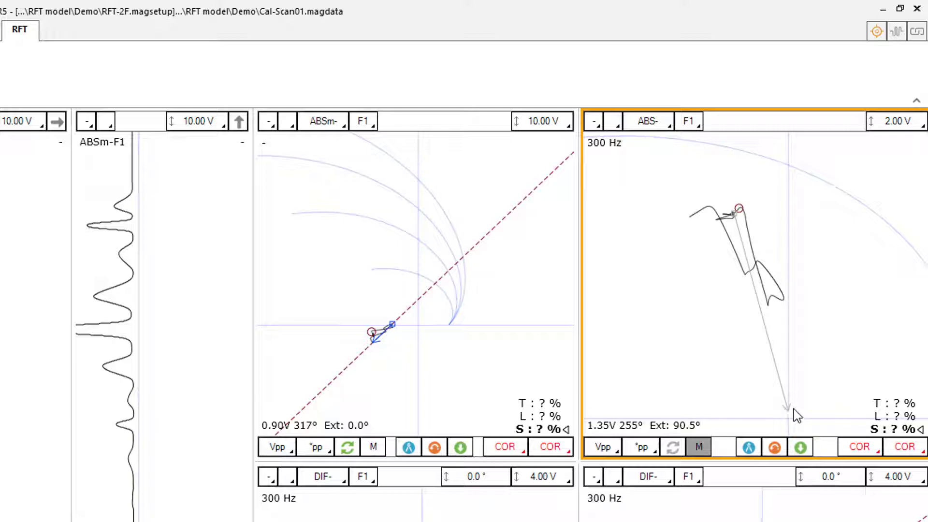
click(748, 447)
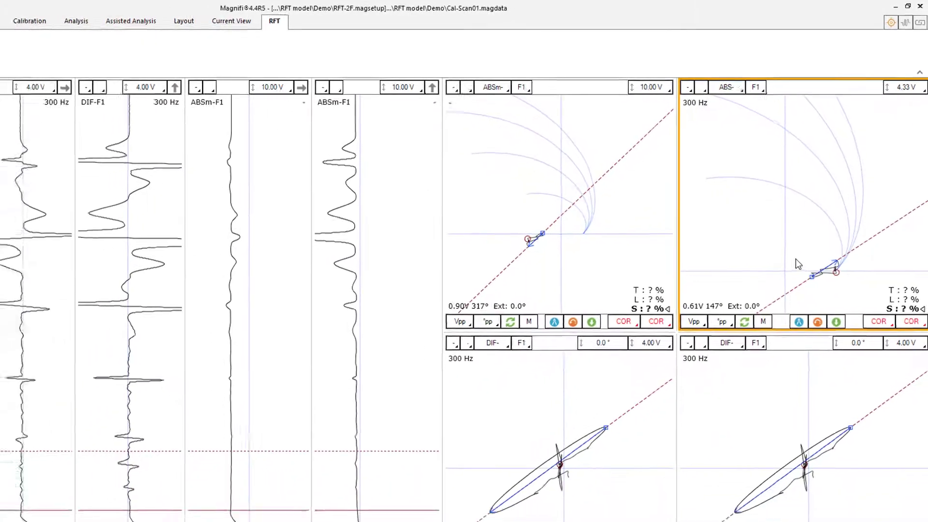
- Place the cursor over the large indications in the scan's upper half and fit the ABS- F1 plot at a 5.50 V scale
drag(490, 426, 492, 205)
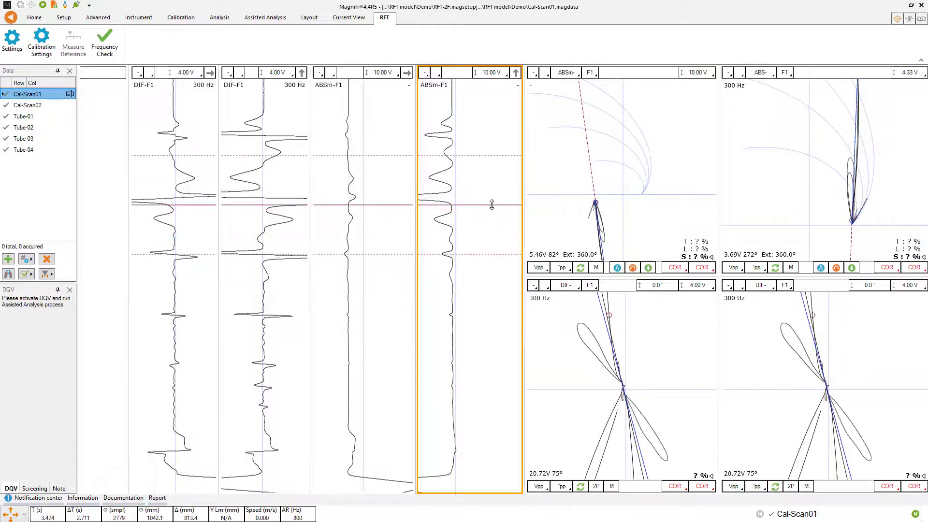
drag(788, 158, 807, 212)
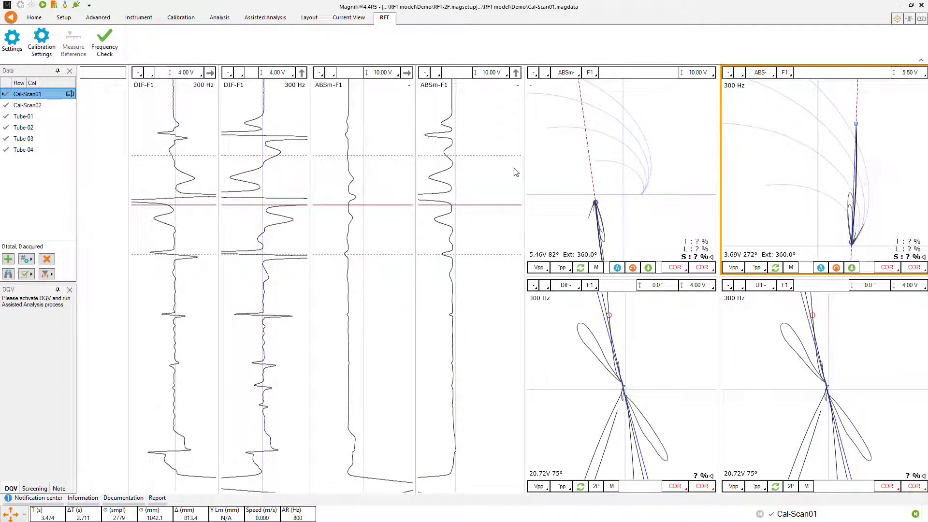
drag(481, 205, 482, 175)
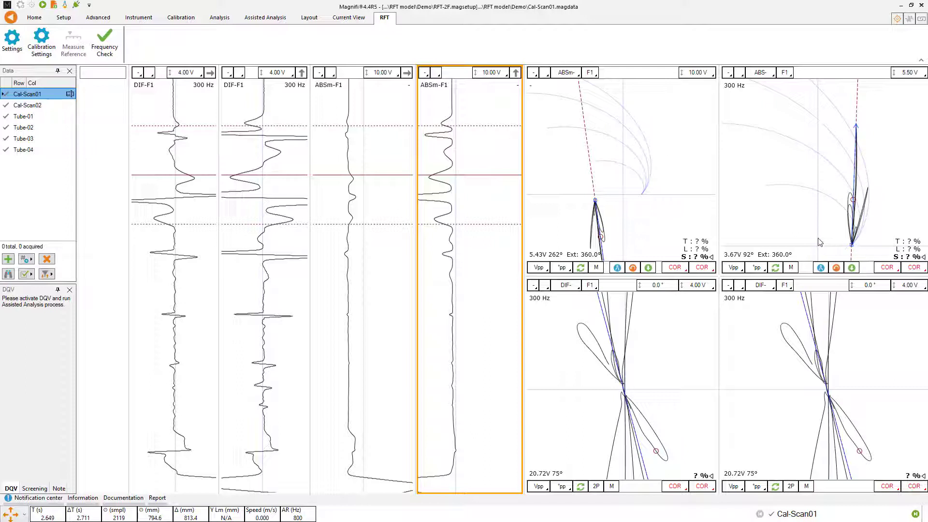
drag(810, 240, 815, 220)
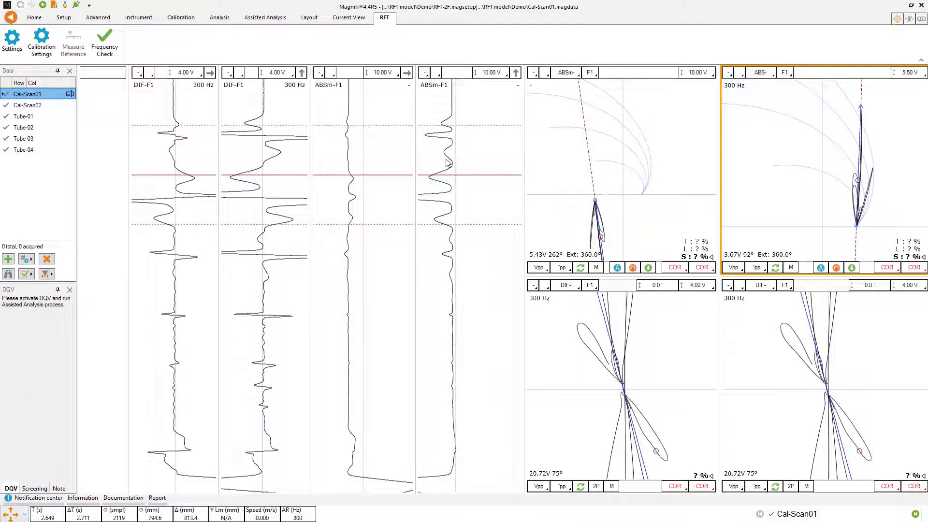
- Open the Calibration window and narrow the cursor onto the short indication near the scan's upper end
click(65, 6)
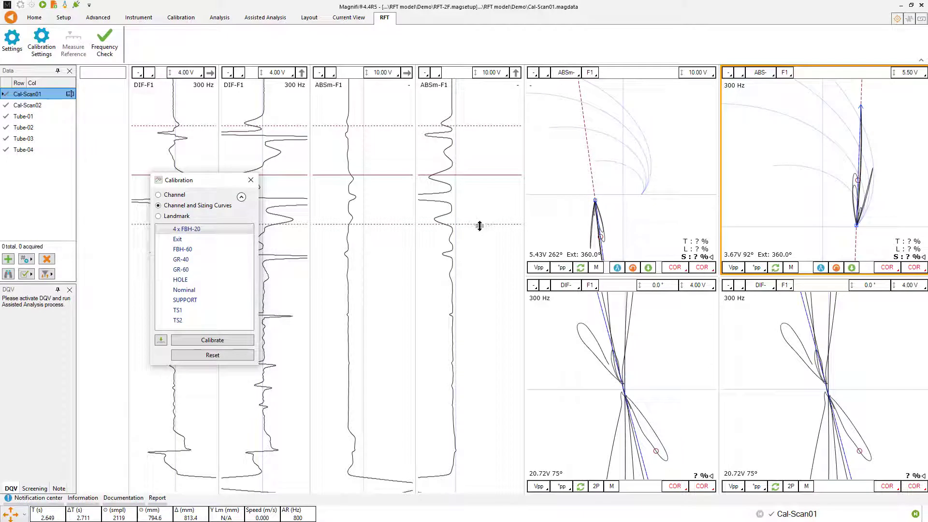
drag(480, 225, 483, 137)
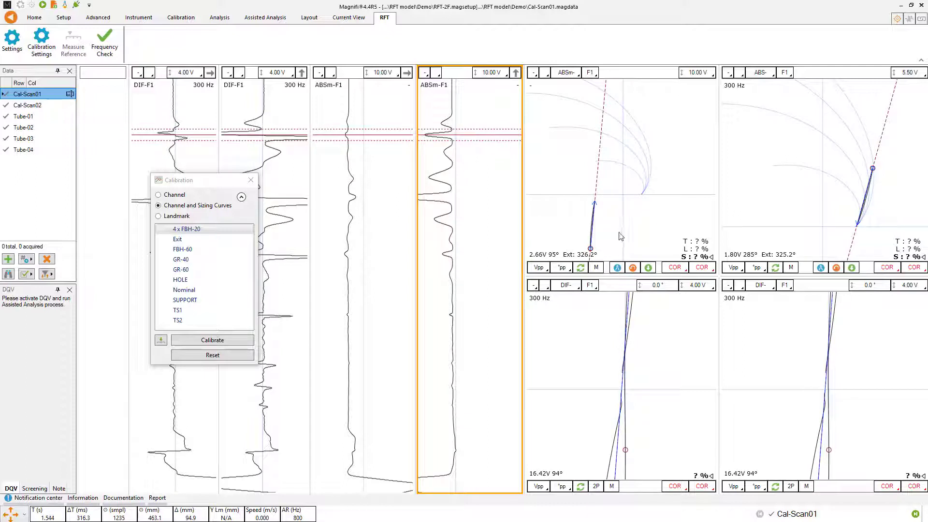
- Set both the amplitude and phase measurement modes of the ABSm- F1 and ABS- F1 views to Average Peak
click(547, 272)
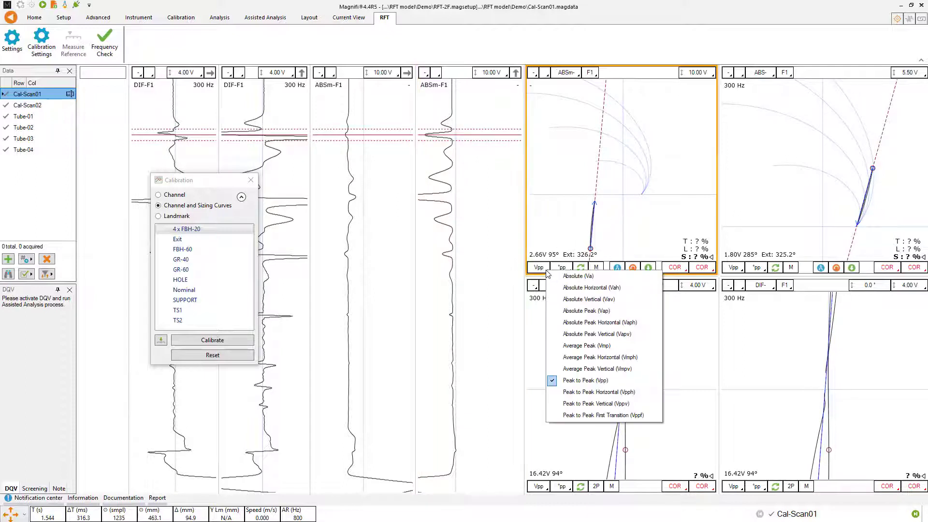
click(587, 346)
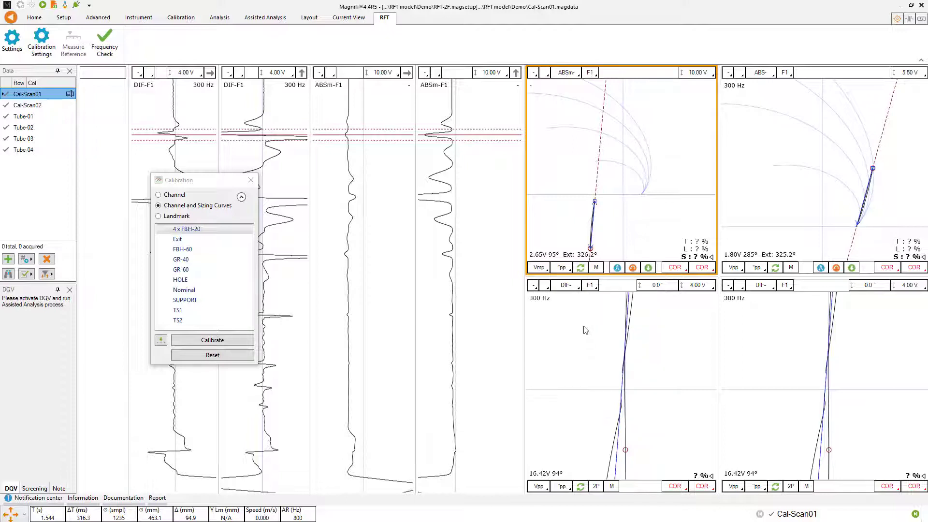
click(570, 274)
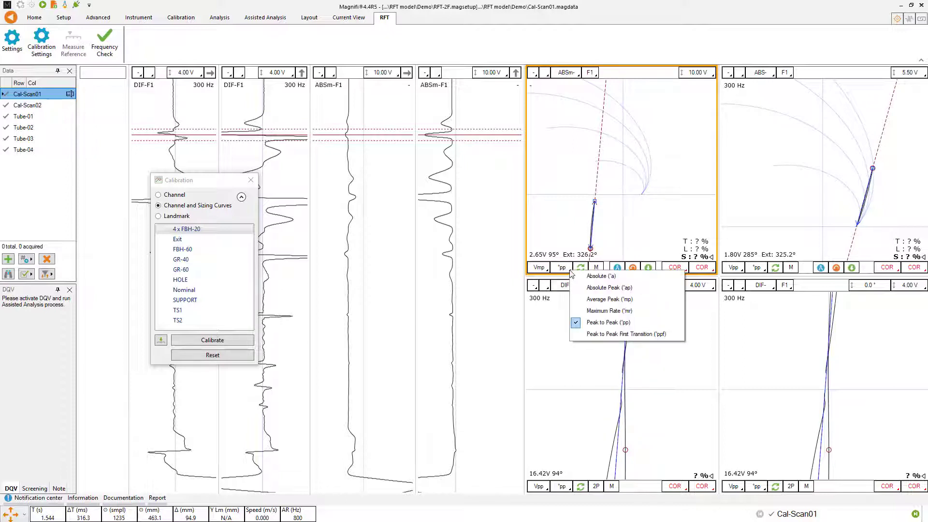
click(596, 300)
click(743, 271)
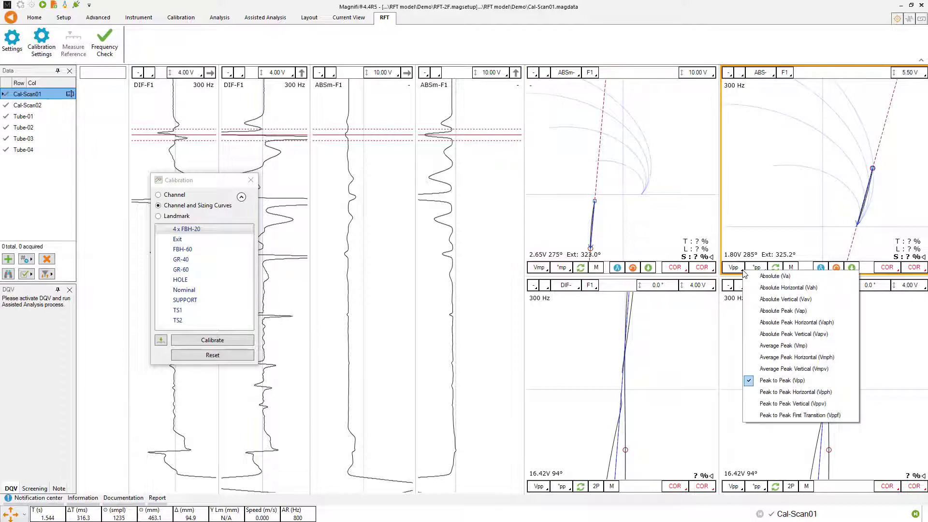
click(782, 346)
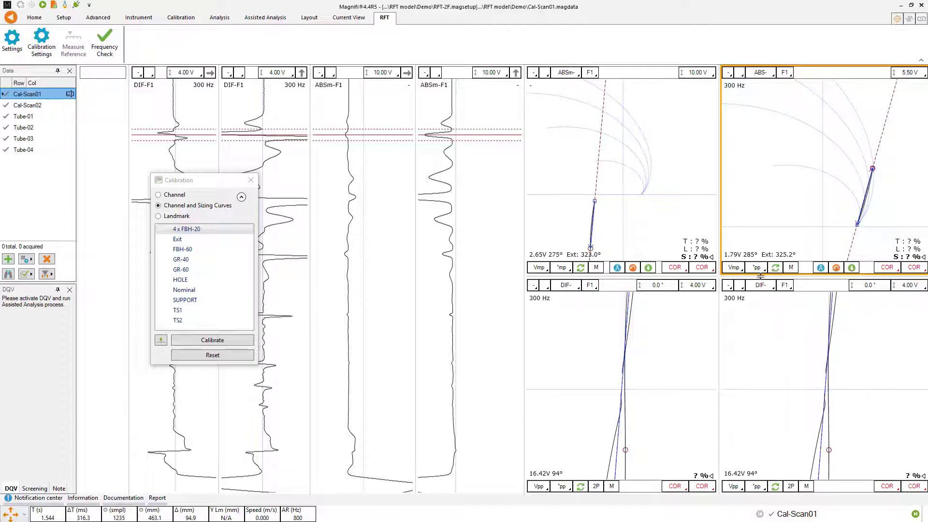
click(756, 267)
click(777, 303)
- Record the current cursor signal as GR-40, and the full large indication in the scan's upper half as GR-60
click(180, 260)
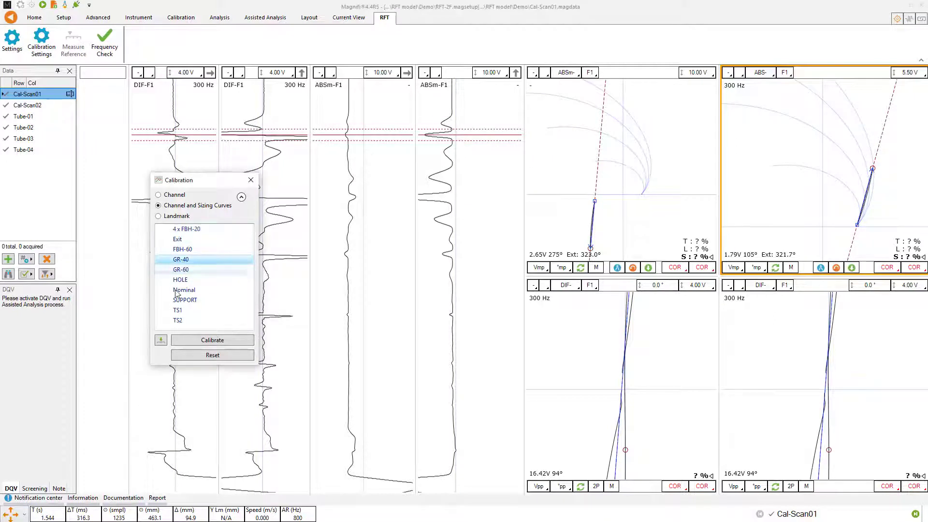
click(162, 340)
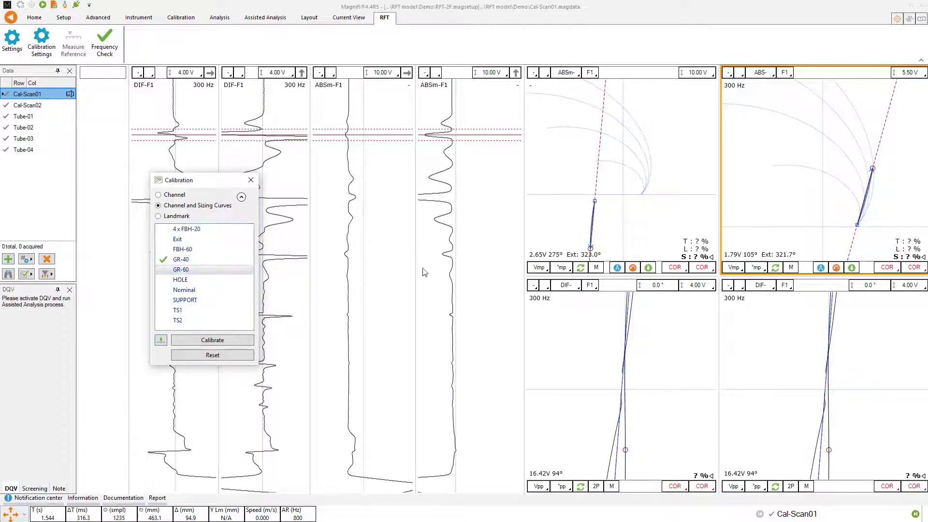
click(450, 200)
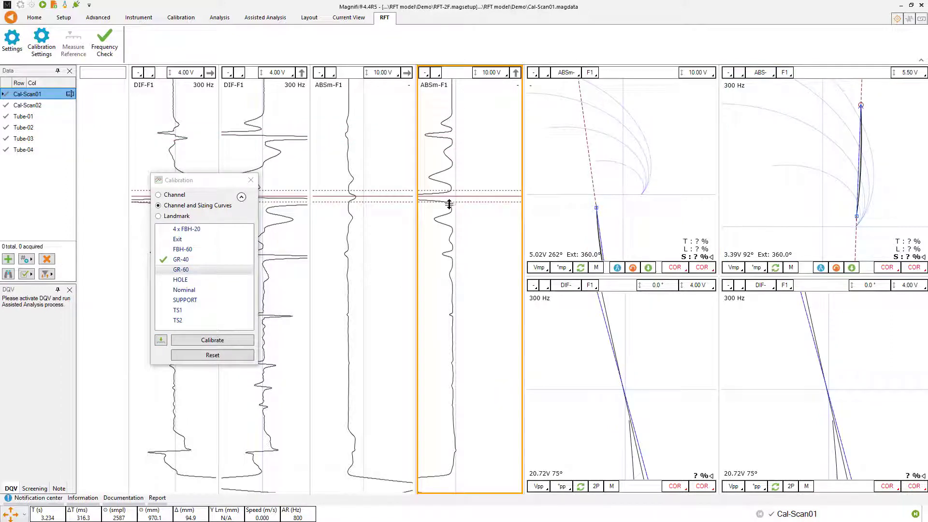
drag(449, 204, 450, 207)
click(180, 269)
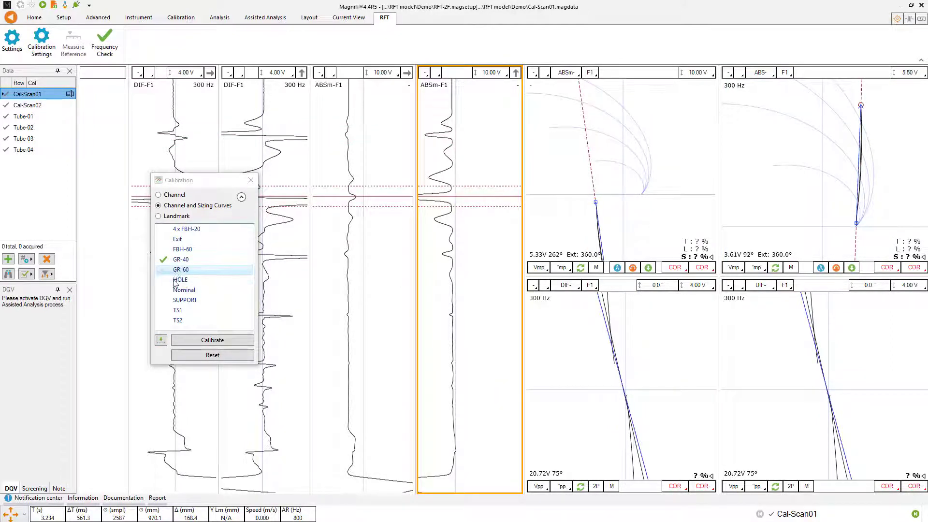
click(163, 341)
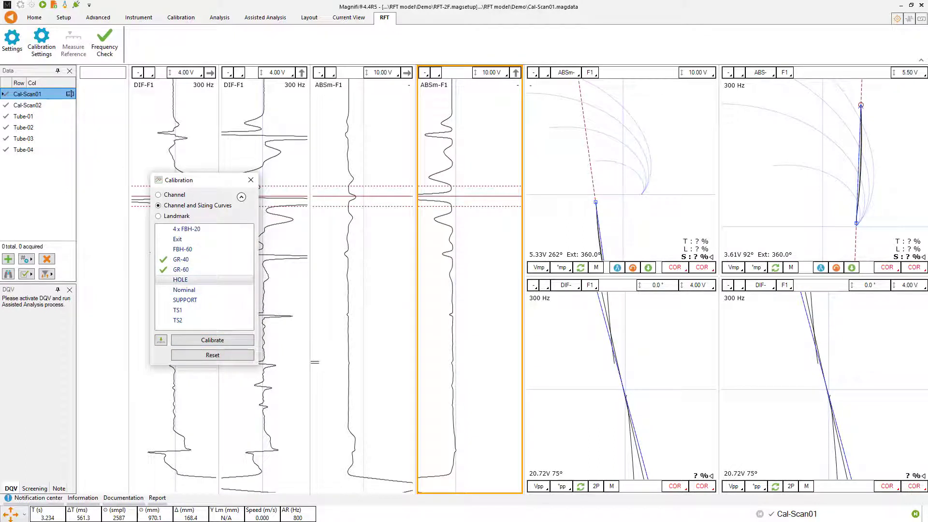
- Record the small indication below mid-scan as HOLE and the strong, narrow differential indication above it as 4 x FBH-20
click(315, 362)
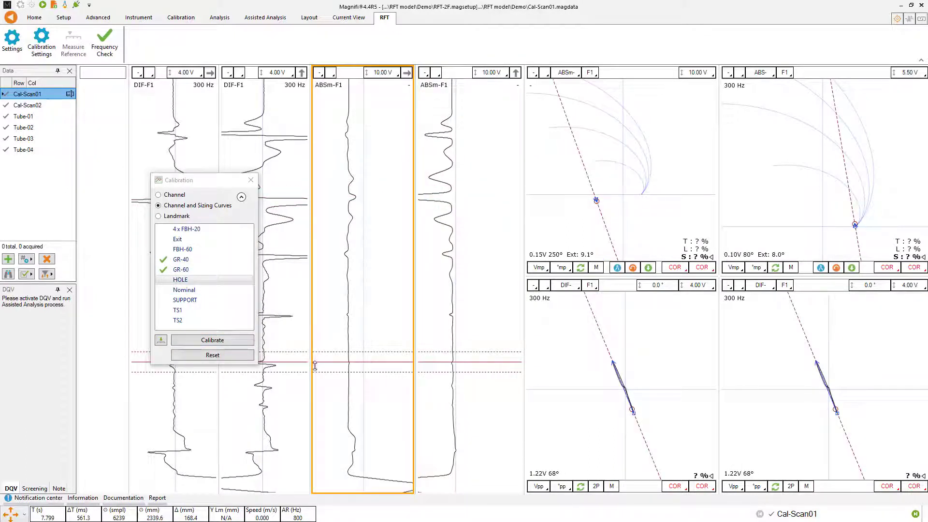
drag(322, 361, 321, 364)
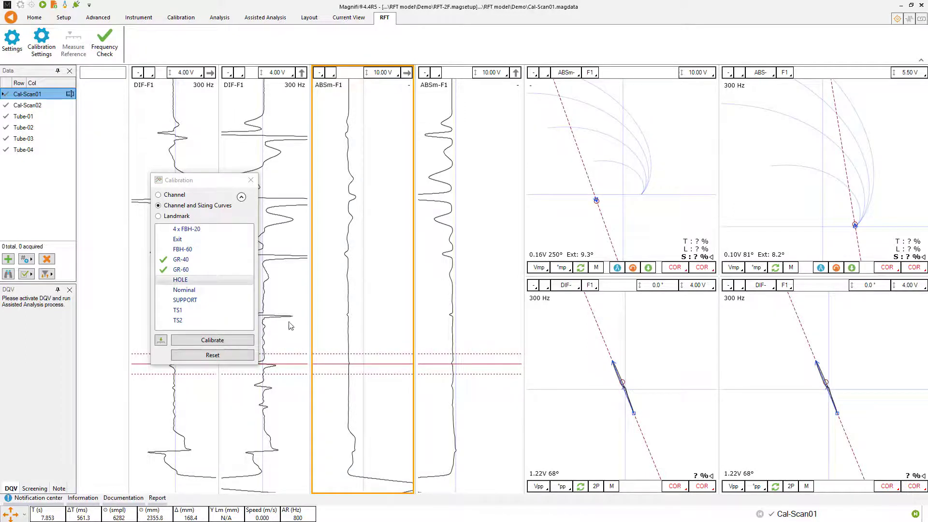
click(161, 341)
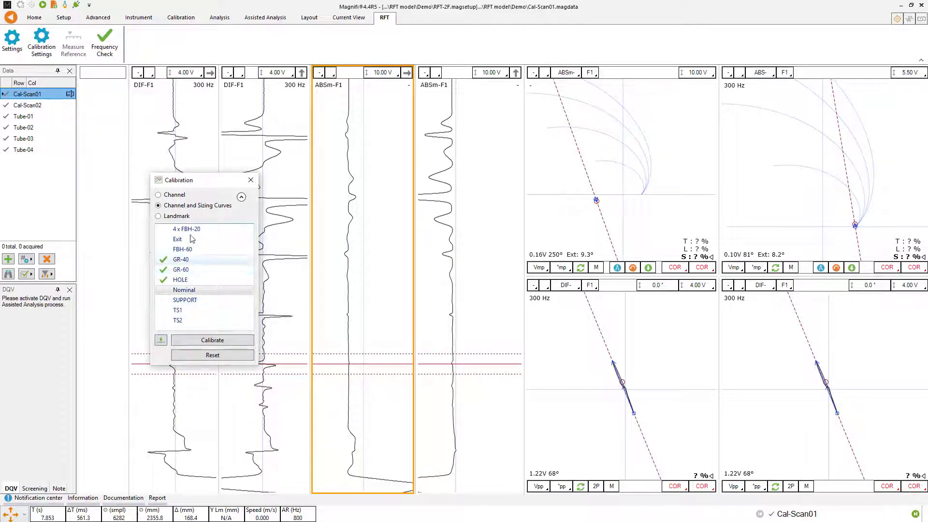
drag(192, 182, 145, 162)
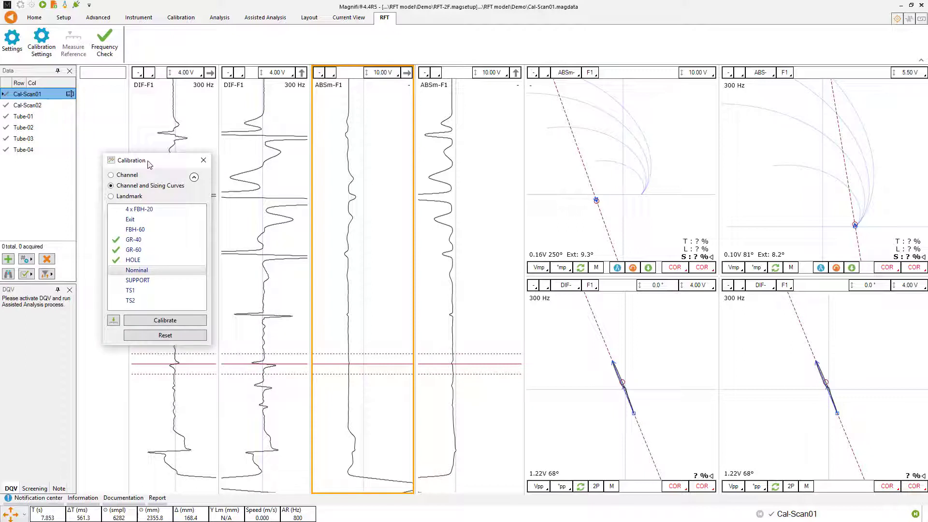
click(289, 317)
click(143, 209)
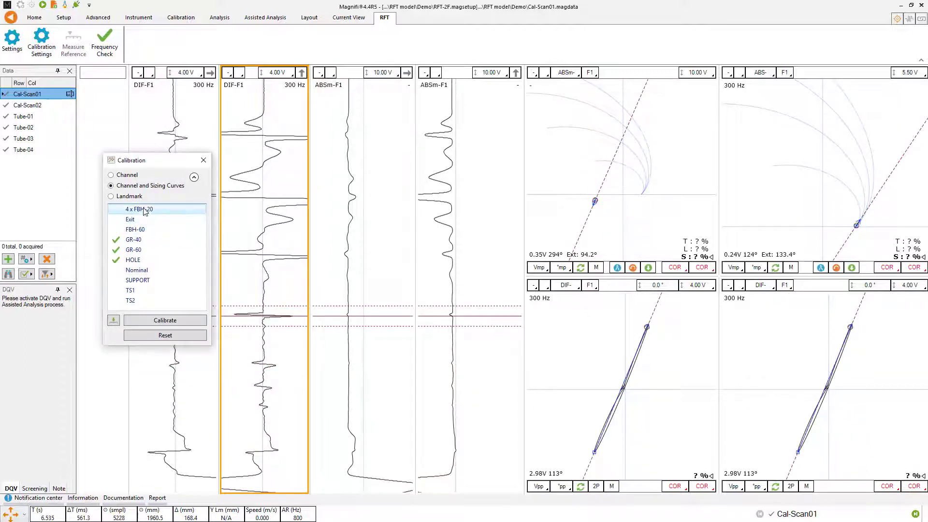
click(115, 320)
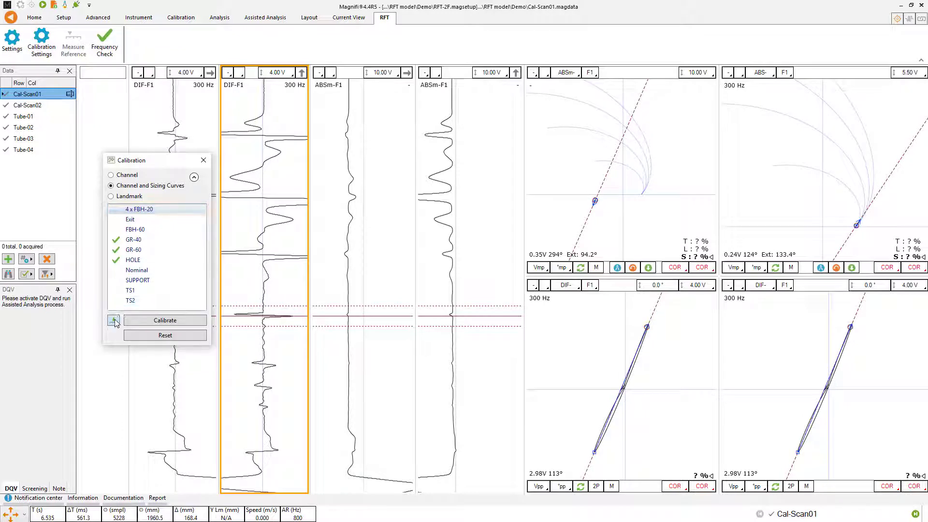
- Record the small indication just below the hole as FBH-60 and the flat section between 4 x FBH-20 and the hole as Nominal
drag(288, 317, 287, 387)
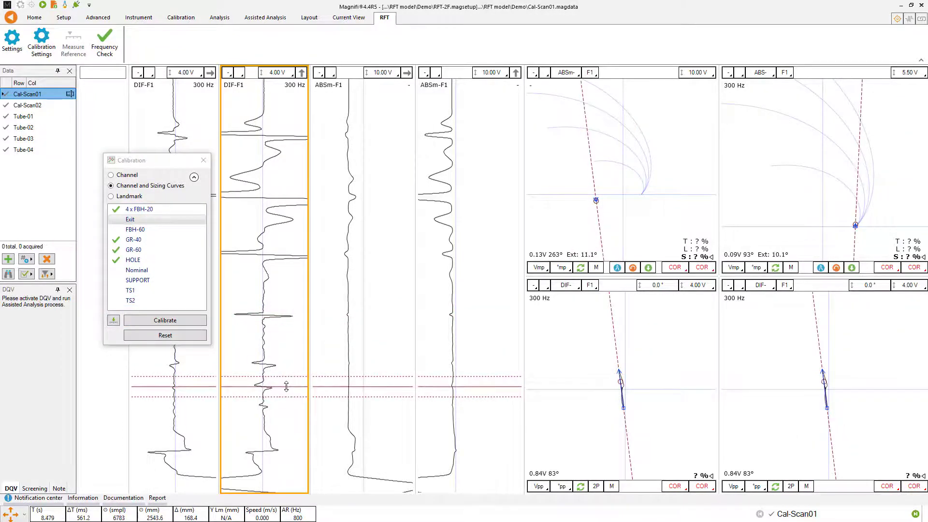
click(140, 230)
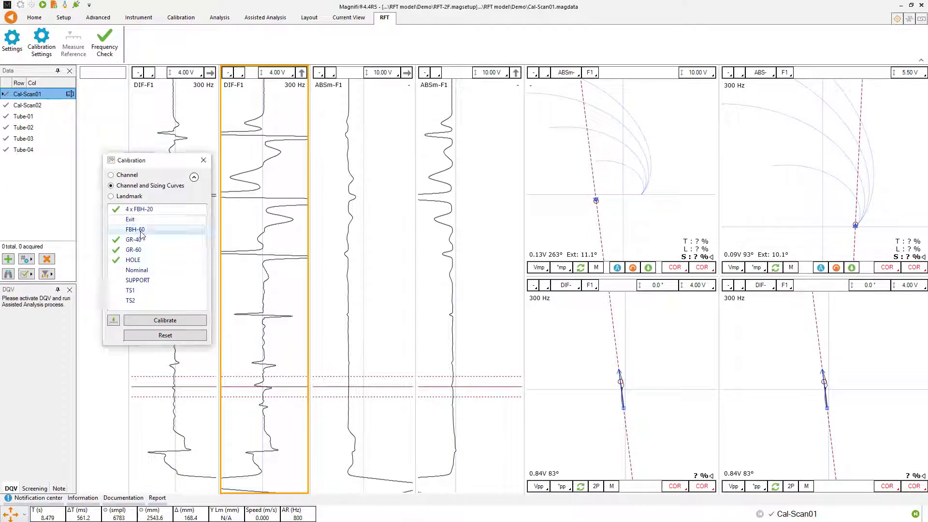
click(113, 320)
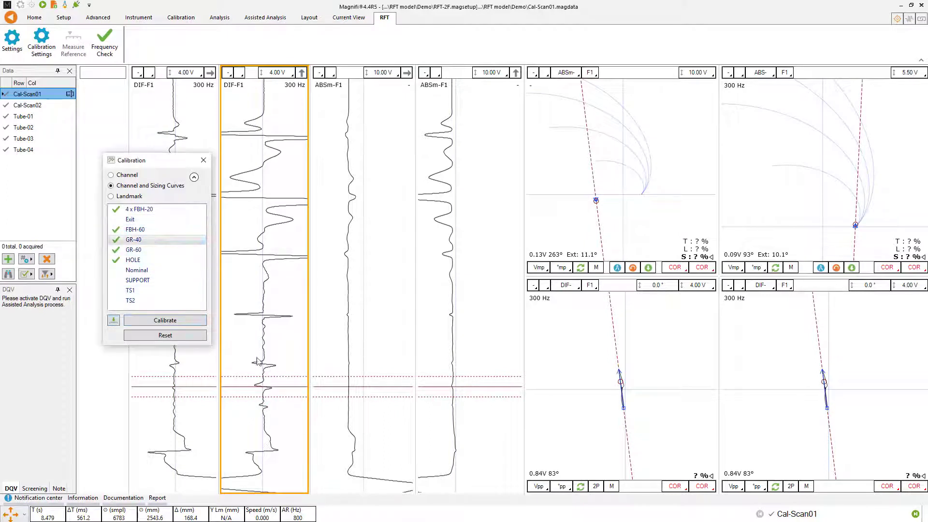
drag(294, 387, 327, 334)
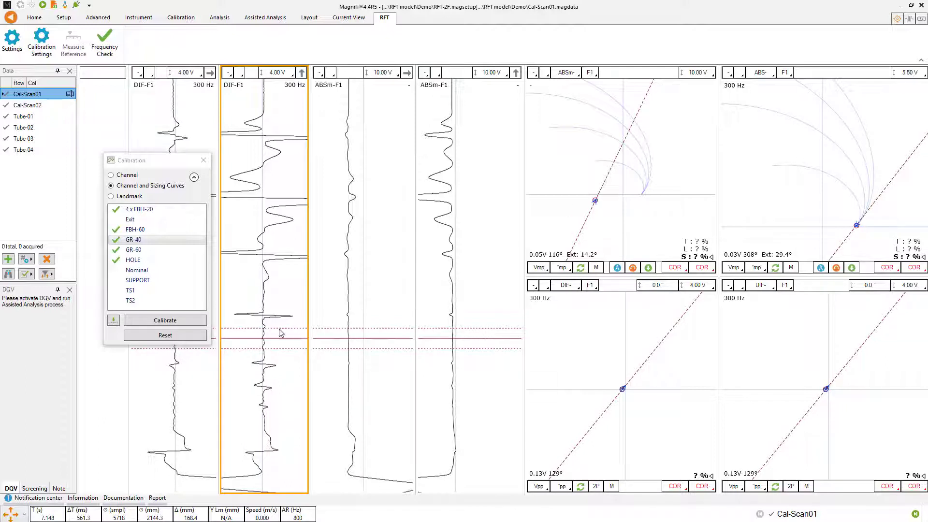
click(137, 271)
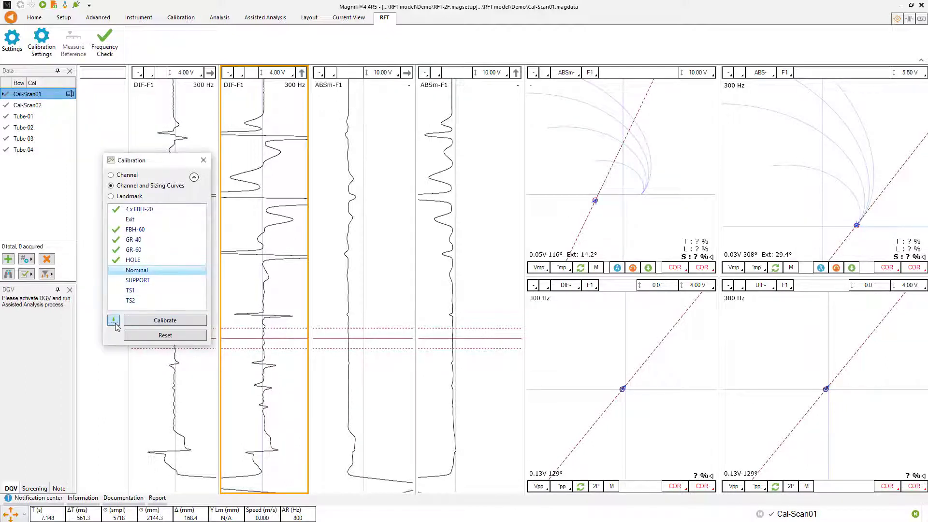
click(114, 322)
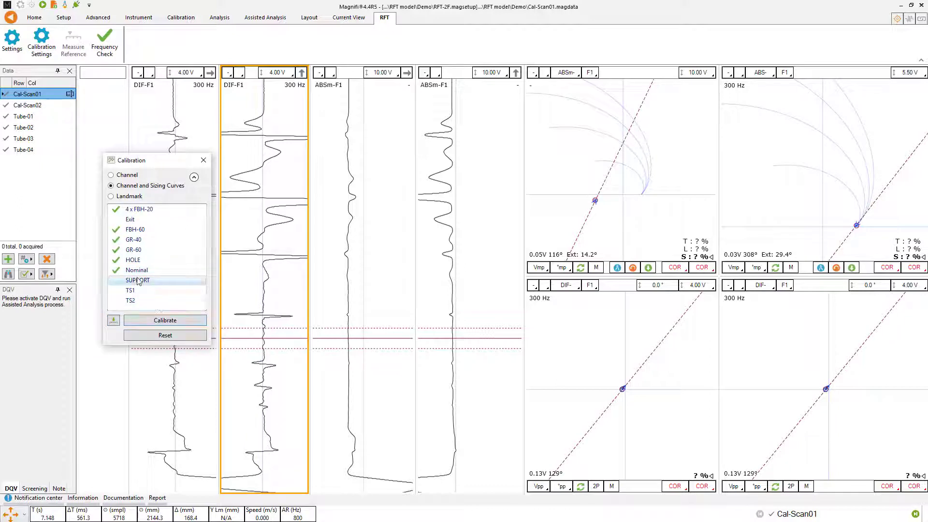
- Place a wide cursor over the support signal near the scan's lower end and set the ABSm- F1 scale to 2.00 V
drag(370, 342, 385, 470)
drag(387, 414, 387, 408)
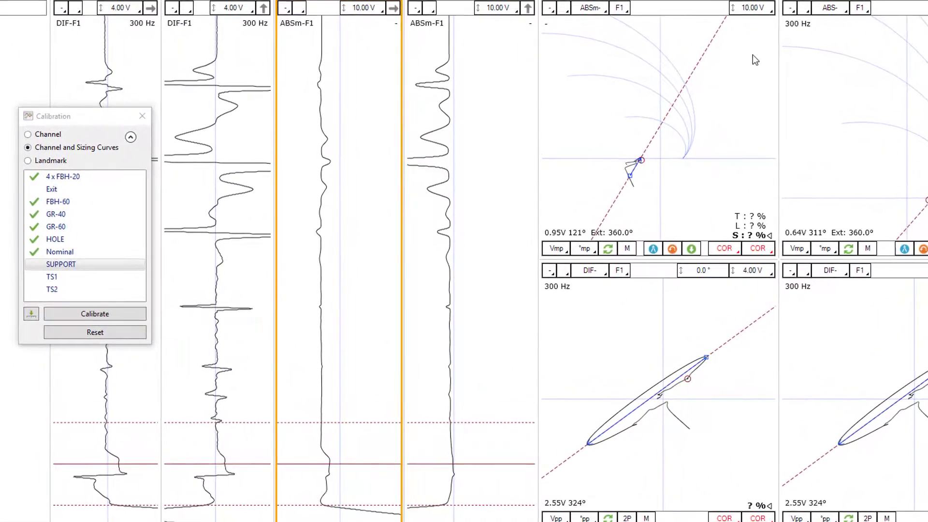
right_click(748, 11)
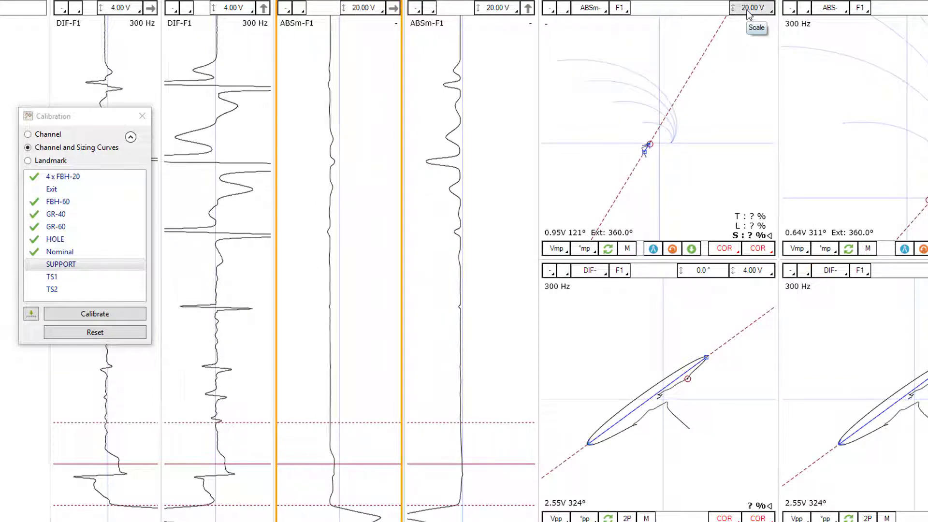
click(748, 11)
click(748, 11)
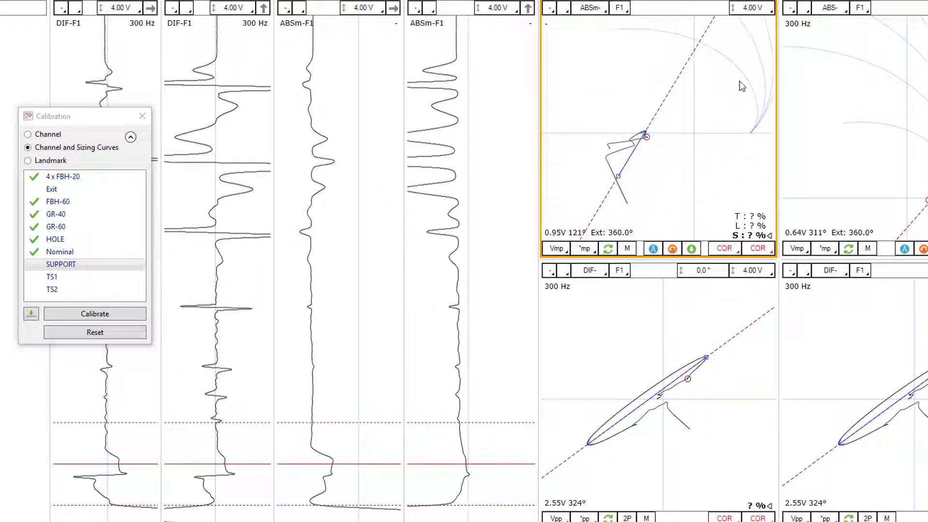
click(748, 12)
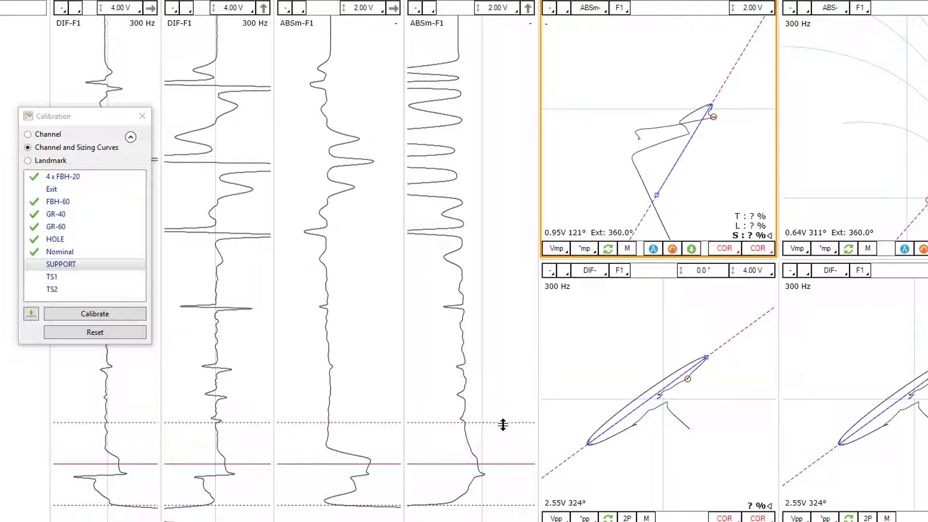
- Narrow the cursor to the nearly horizontal start of the support signal, record it as SUPPORT, and run the calibration
drag(503, 423, 503, 432)
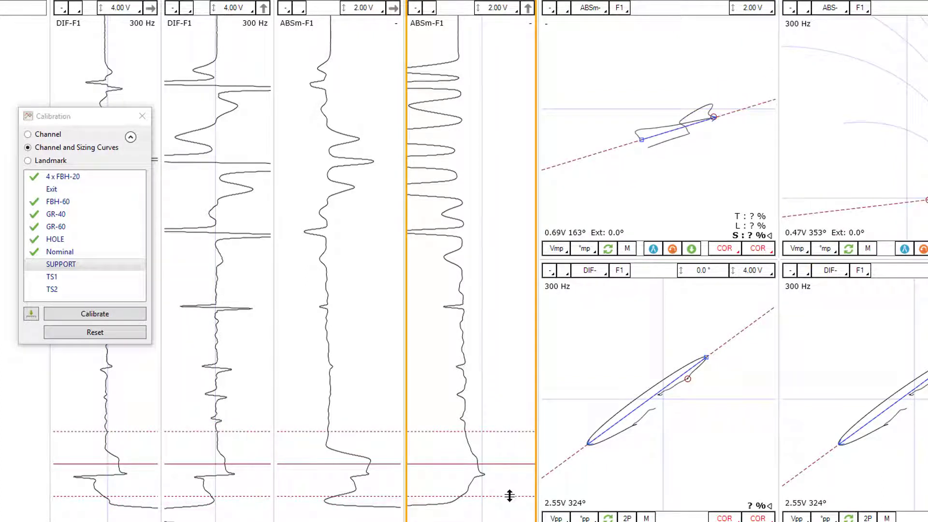
drag(508, 496, 506, 466)
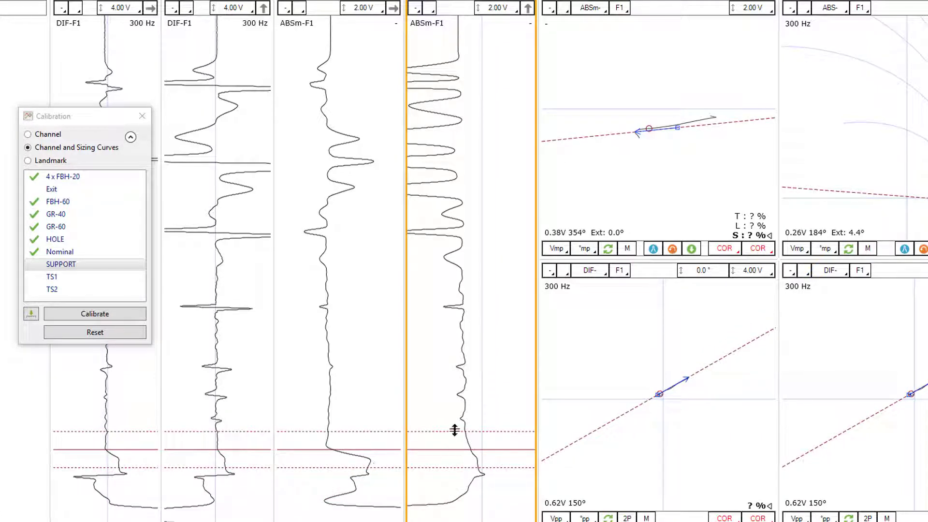
drag(454, 430, 454, 437)
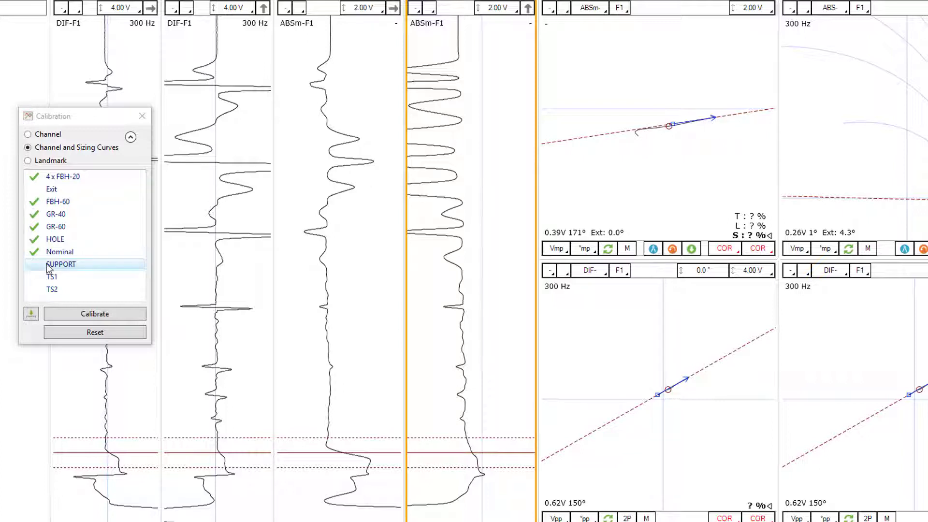
click(31, 315)
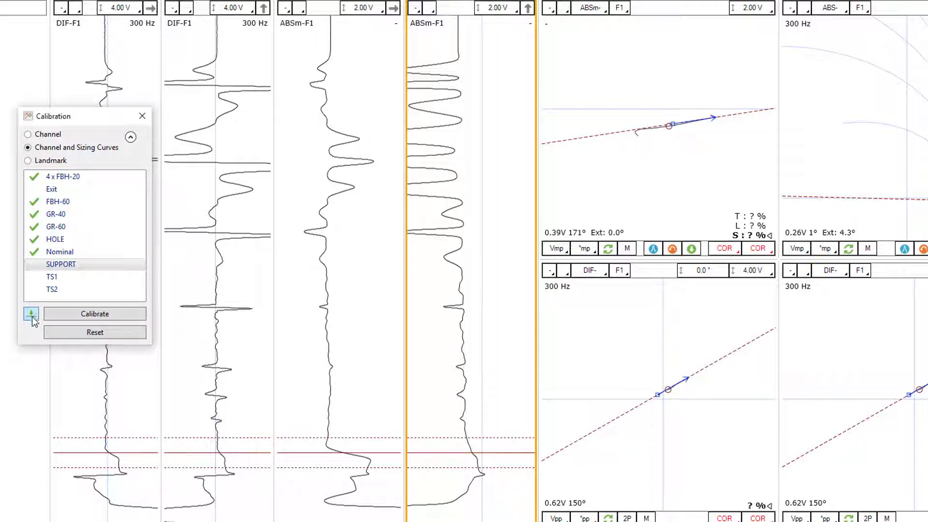
click(93, 315)
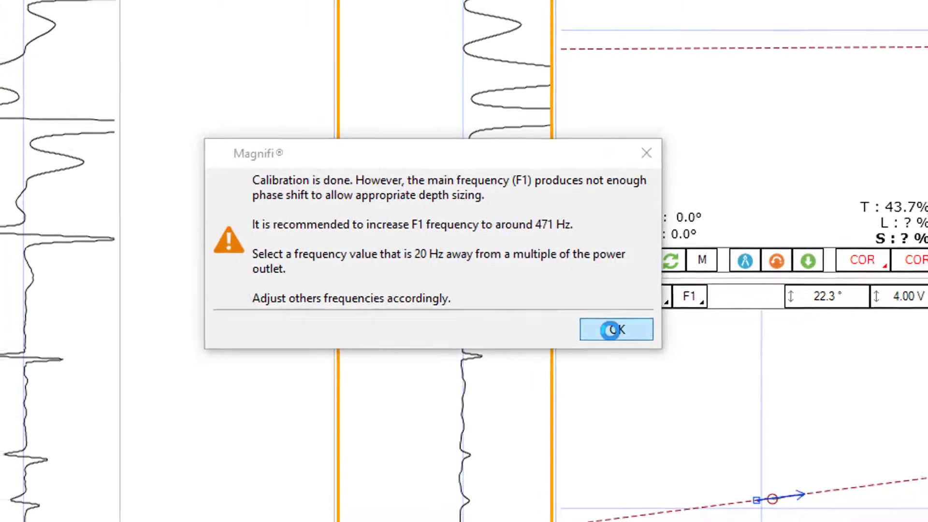
click(602, 324)
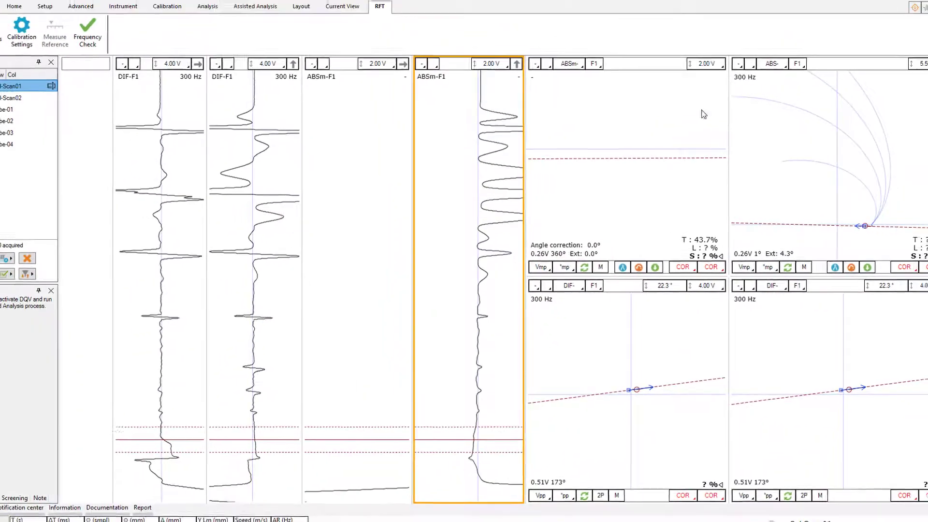
- Set the ABSm- F1 view's scale to 4.00 V and reposition the plot so the reference curves fit
click(615, 195)
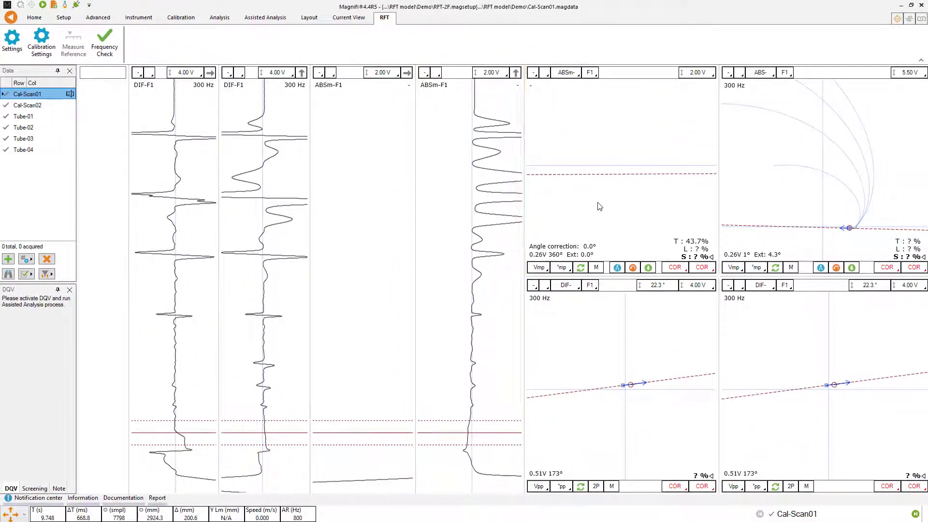
click(698, 73)
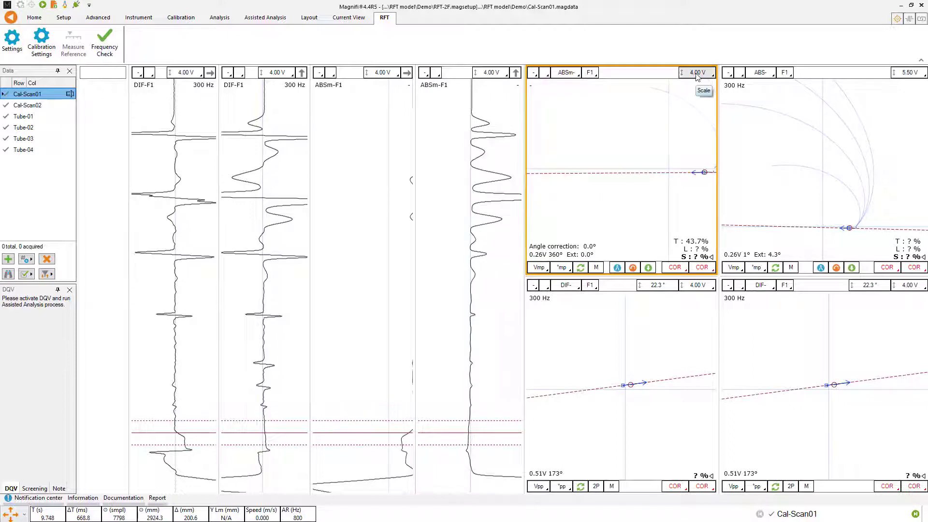
drag(662, 144, 592, 206)
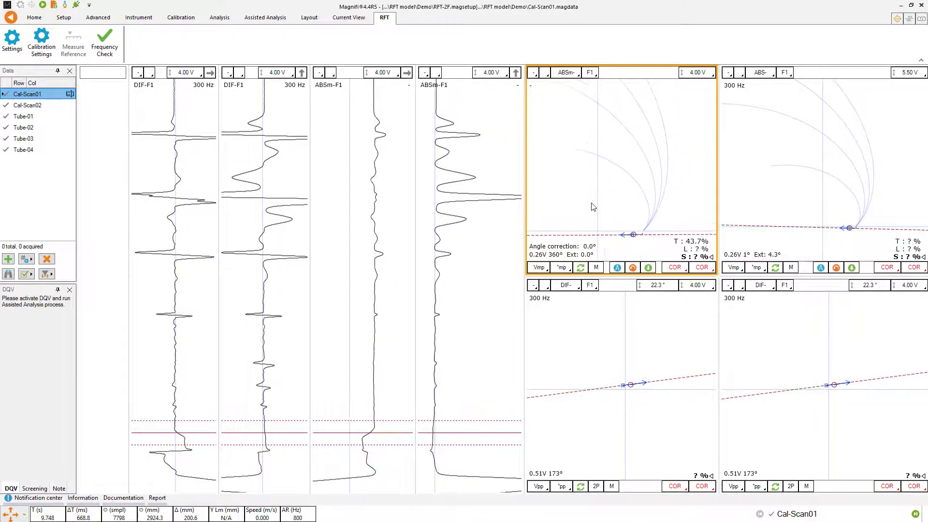
- Place a wide cursor over the groove signals in the scan's upper half and check them against the ABSm- F1 curves at 4.00 V
click(696, 73)
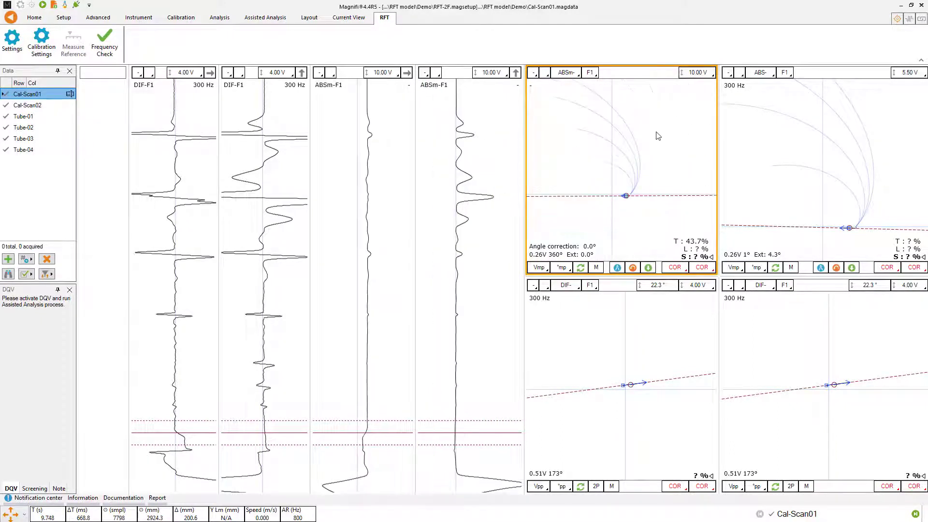
click(690, 74)
click(464, 203)
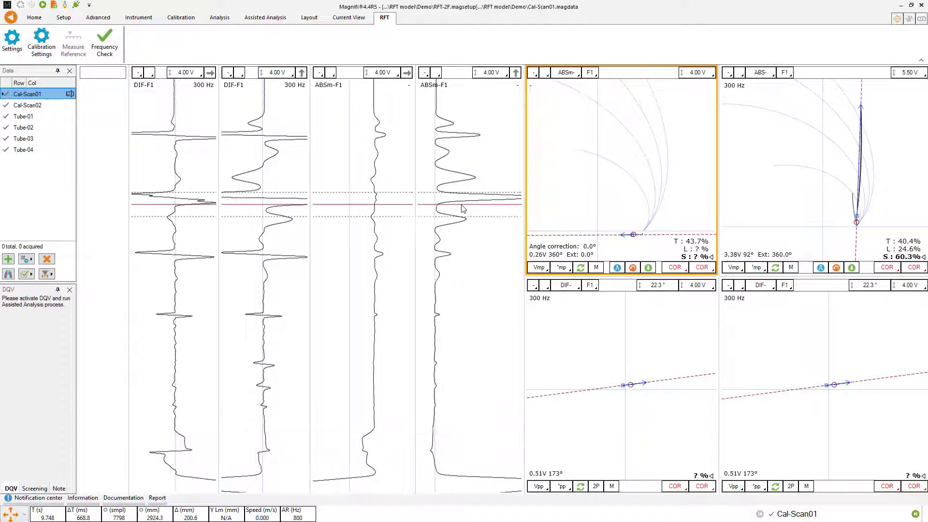
drag(463, 194, 464, 122)
click(623, 184)
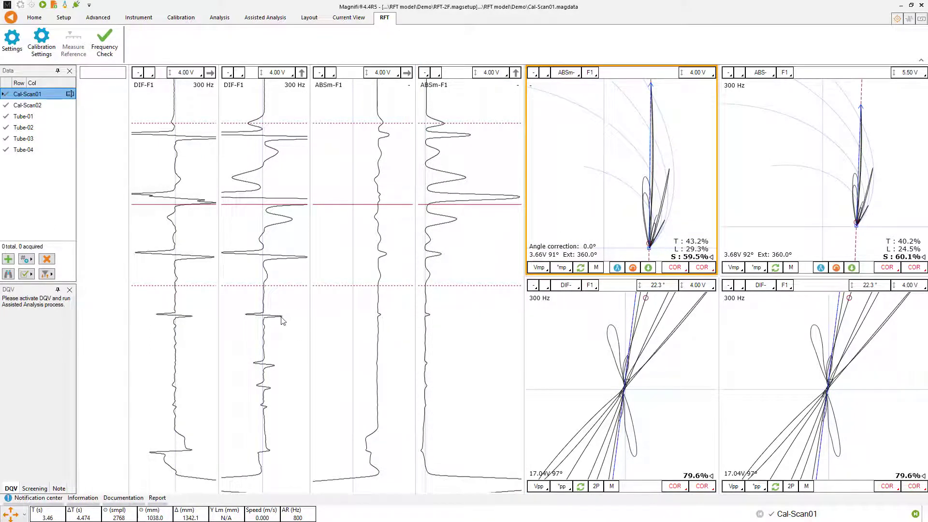
- Narrow the cursor around the hole indication and examine the hole and 4 x FBH-20 signals in the DIF- F1 views
click(280, 366)
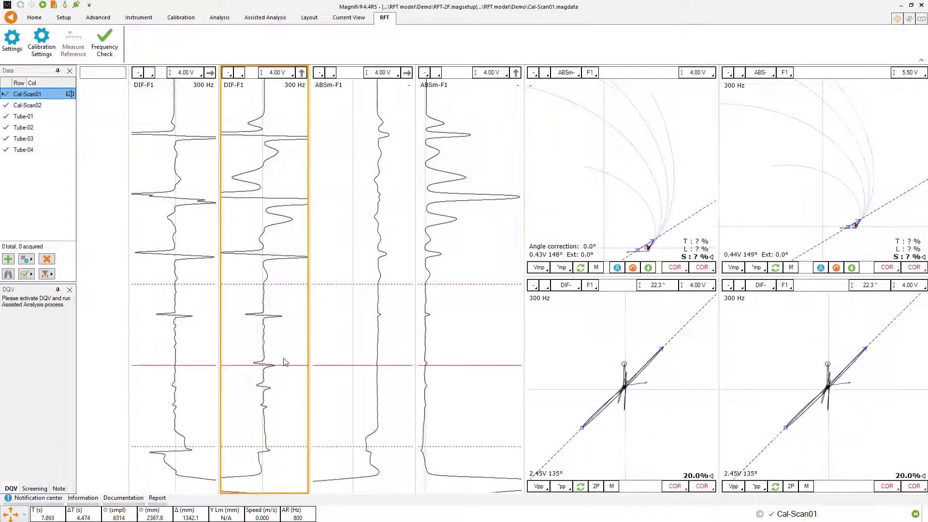
drag(295, 332, 299, 355)
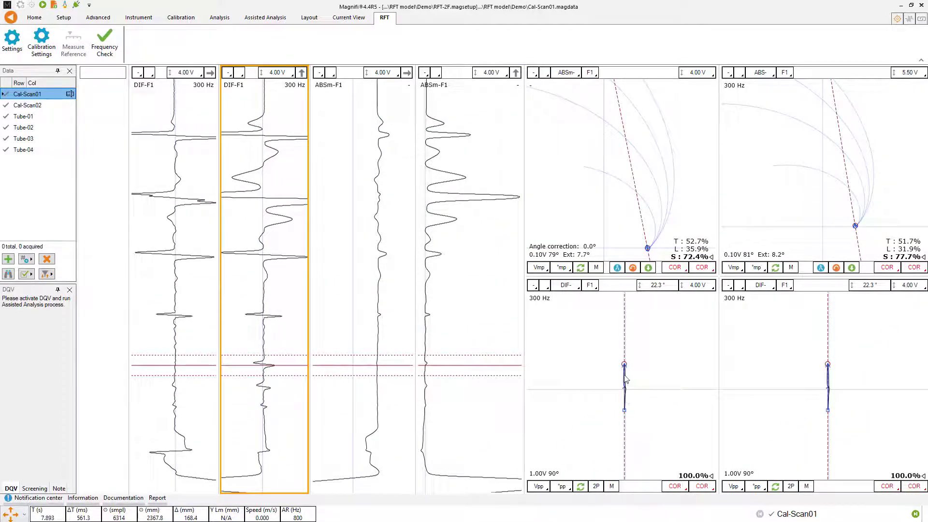
click(278, 318)
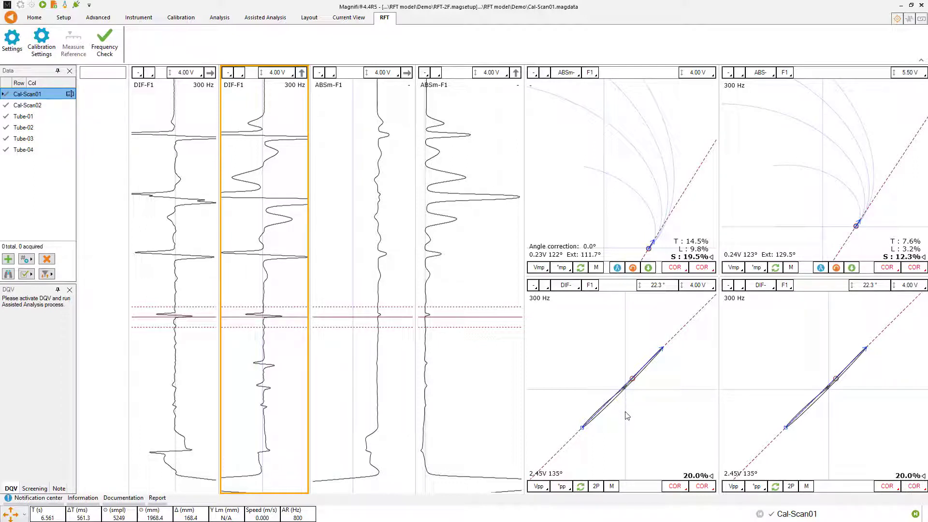
- Turn on the Depth-P. lines in the ABS- F1 and ABSm- F1 views and reposition both plots so the curves fit
click(607, 150)
click(824, 184)
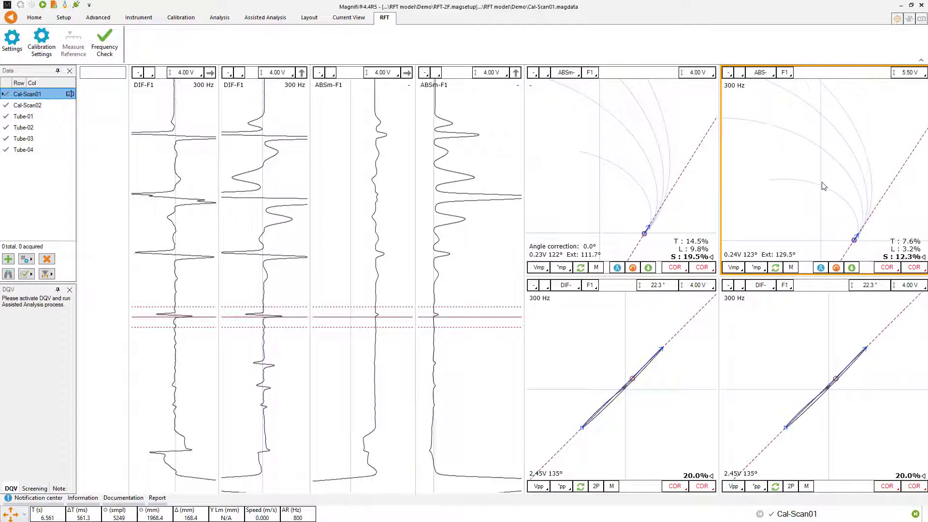
drag(822, 182, 824, 176)
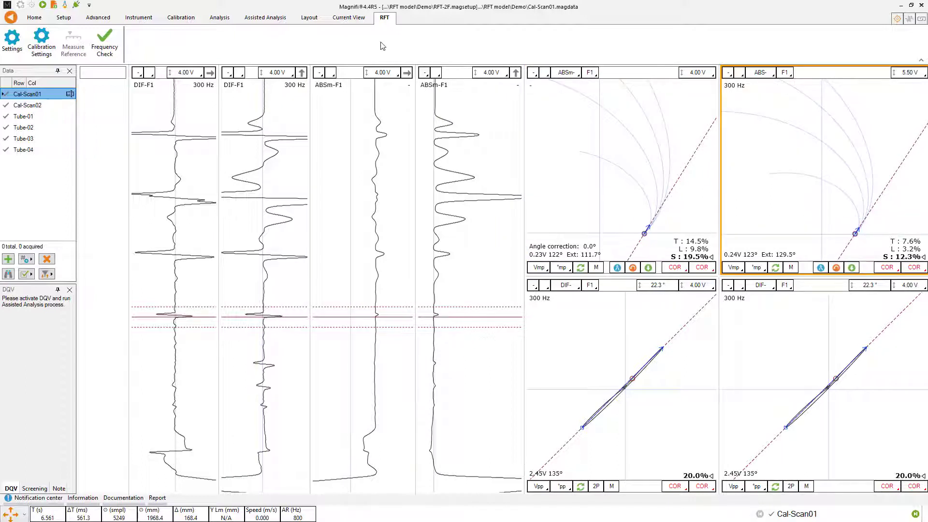
click(353, 21)
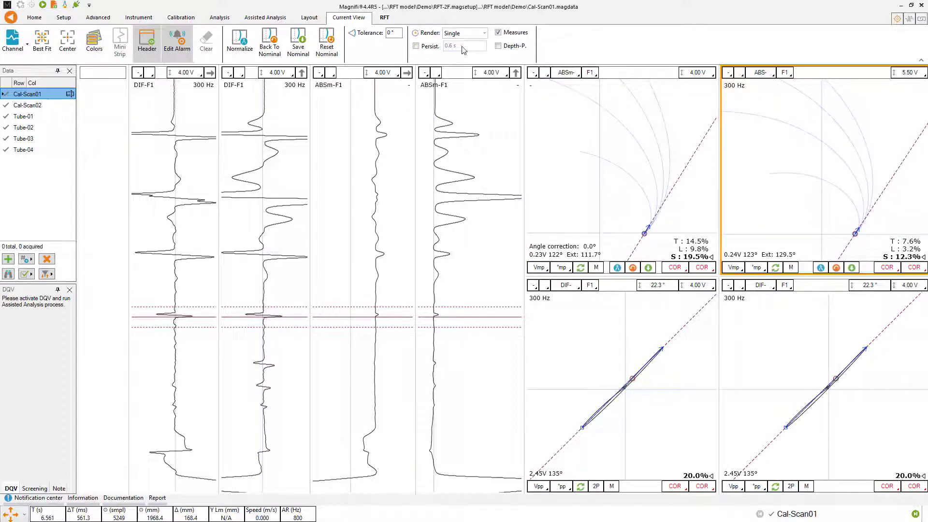
click(499, 45)
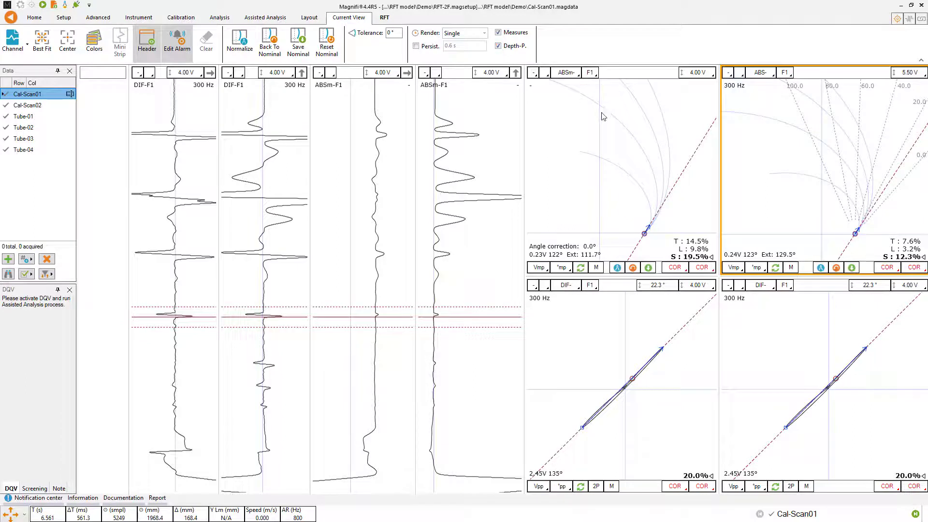
drag(607, 140, 591, 128)
click(499, 46)
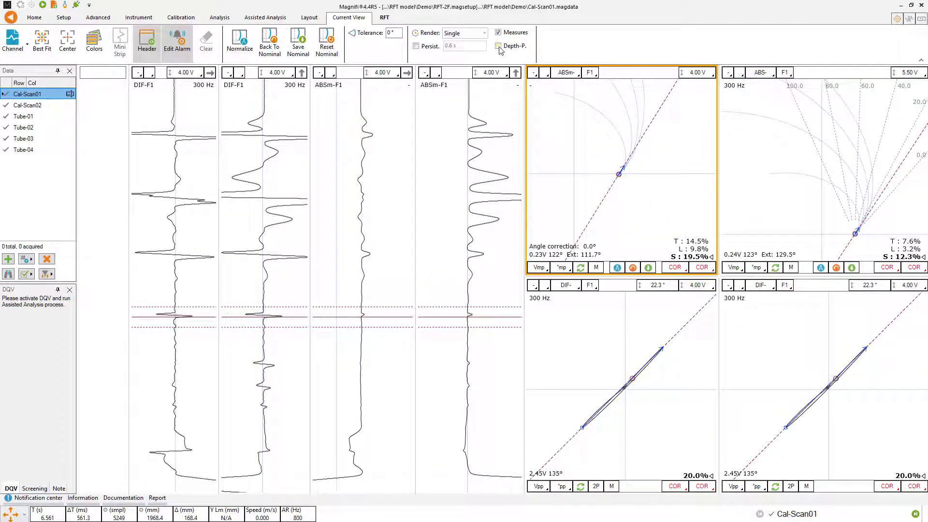
click(498, 45)
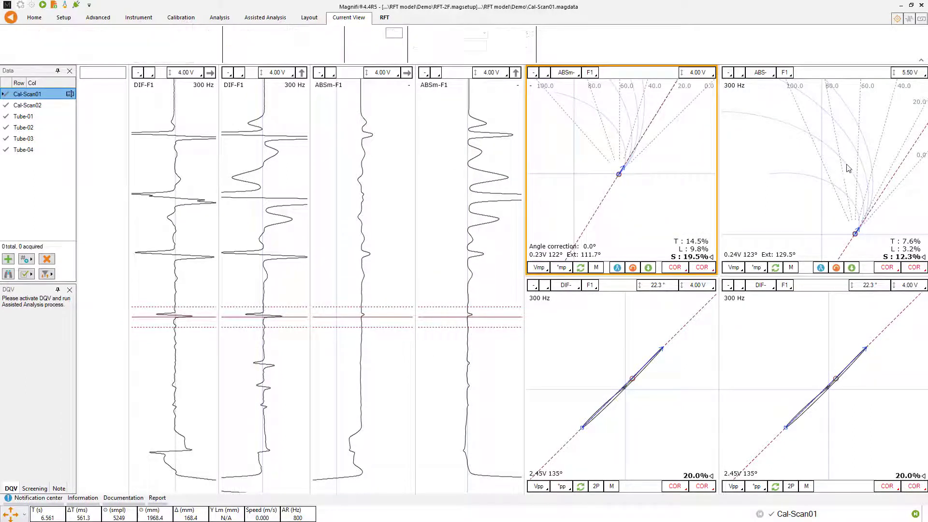
drag(849, 168, 841, 153)
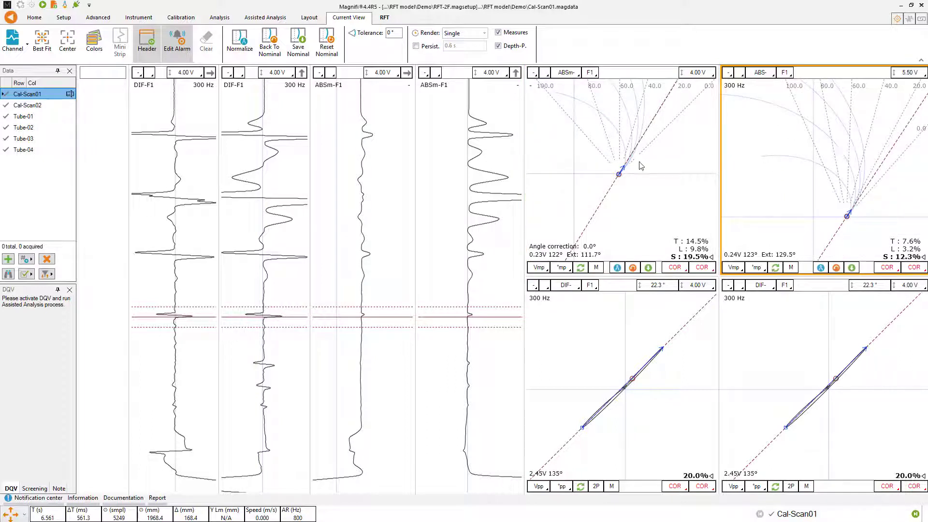
drag(634, 187, 633, 218)
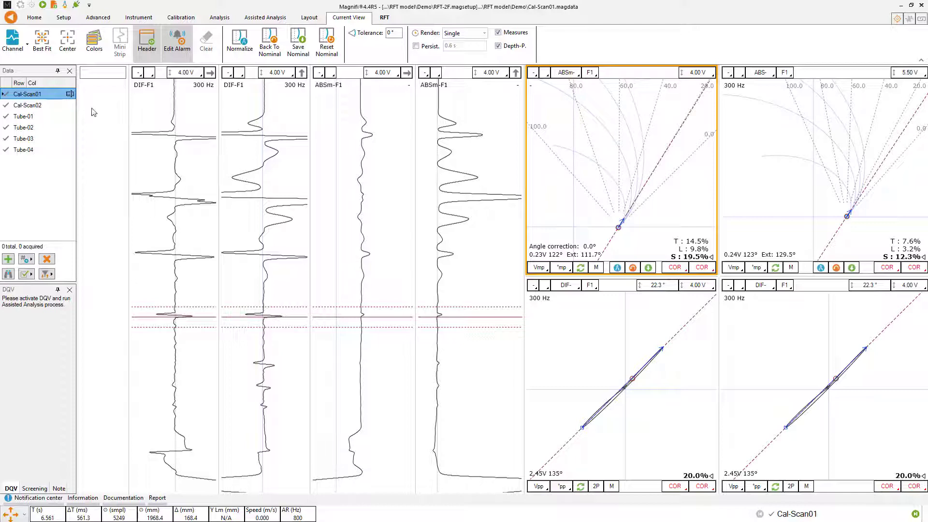
- Open Cal-Scan02 and place the cursor on the flat section between the 4 x FBH-20 and hole indications
click(30, 108)
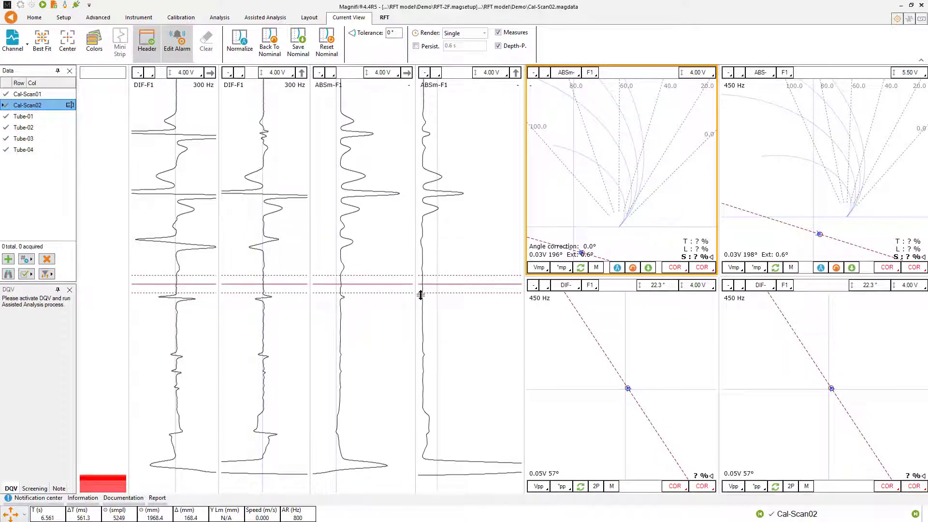
click(395, 284)
drag(395, 285, 396, 128)
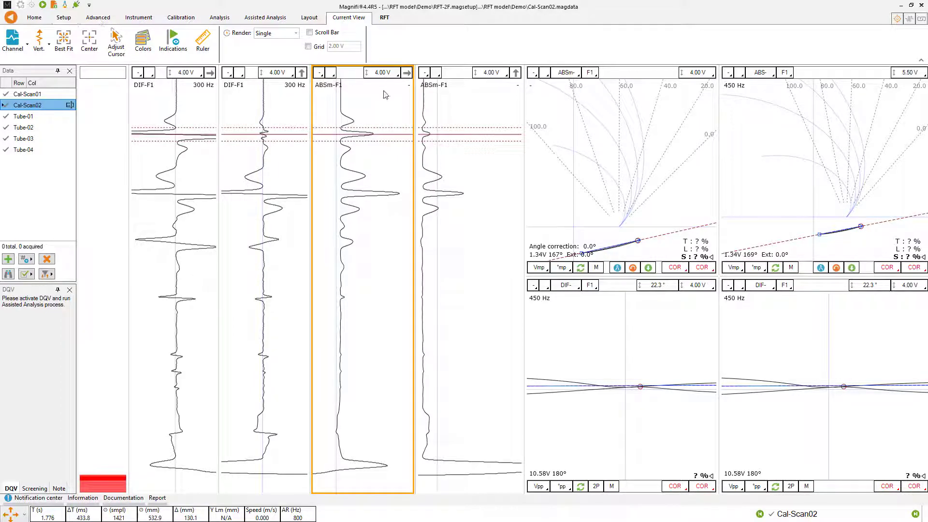
drag(387, 134, 392, 327)
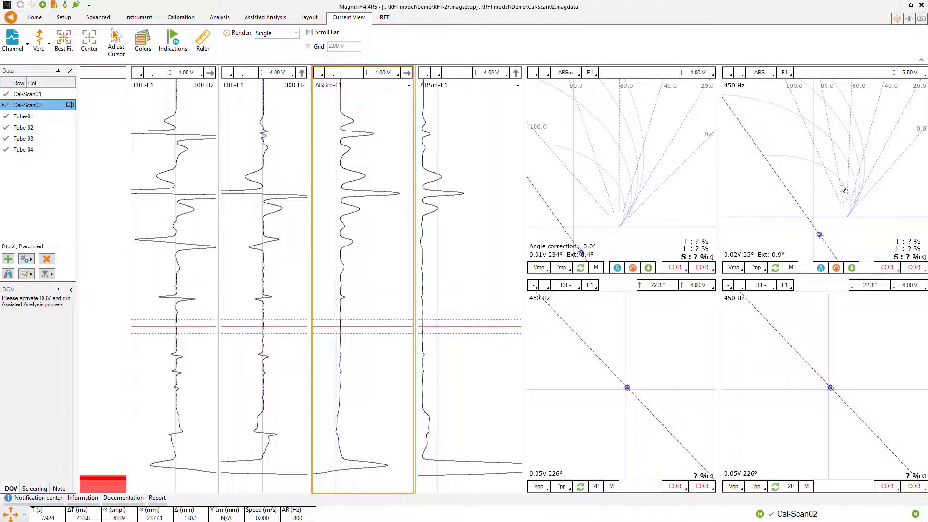
- Normalize the ABS- F1 view at the flat section and reposition the ABSm- F1 plot to show its reference curves
click(831, 195)
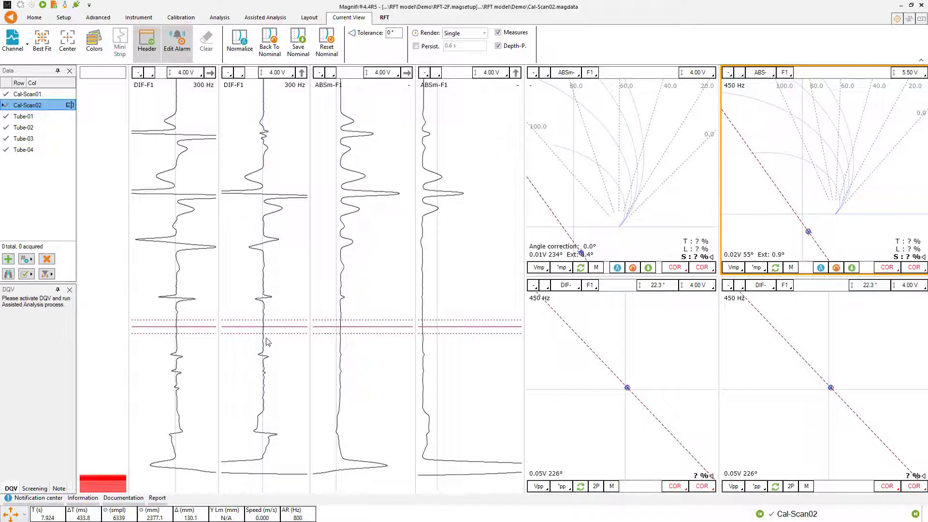
click(821, 269)
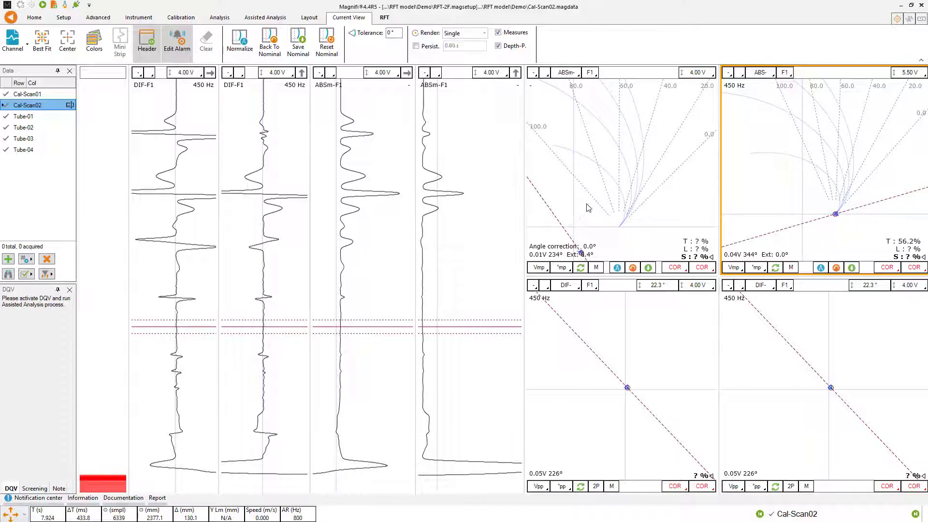
drag(588, 208, 620, 188)
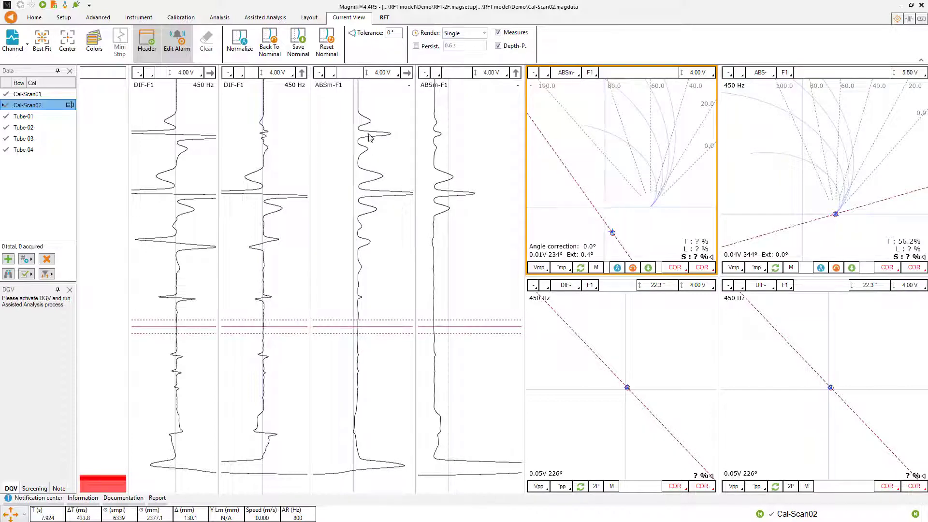
- Record the narrow groove signal near the scan's upper end as GR-40 and the large groove signal below it as GR-60
click(369, 134)
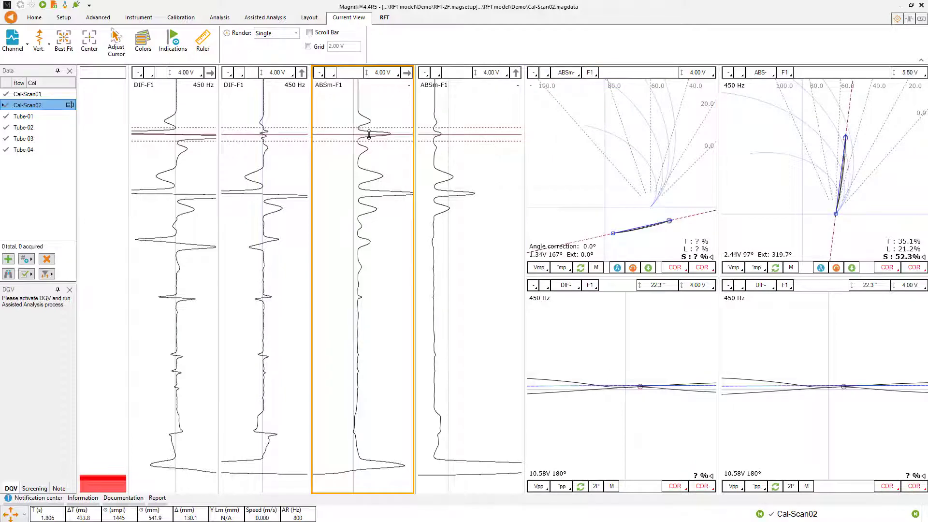
click(65, 5)
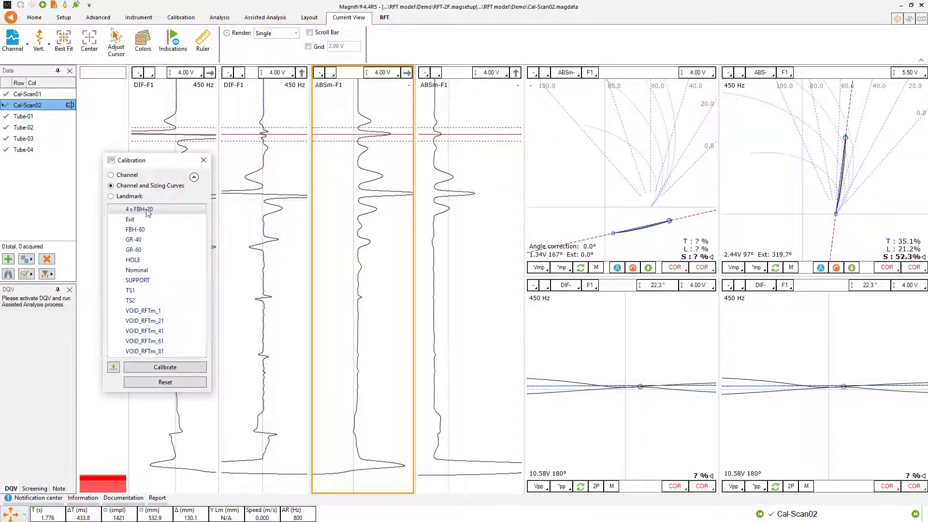
click(133, 240)
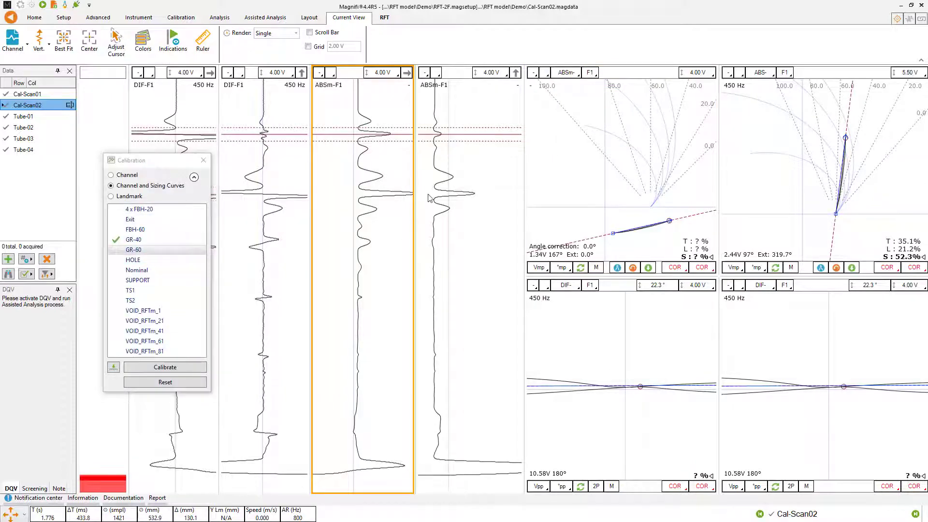
click(428, 194)
click(114, 367)
- Move the Calibration dialog clear of the strip charts, then record the hole indication as HOLE and the small indication just below it as FBH-60
click(283, 356)
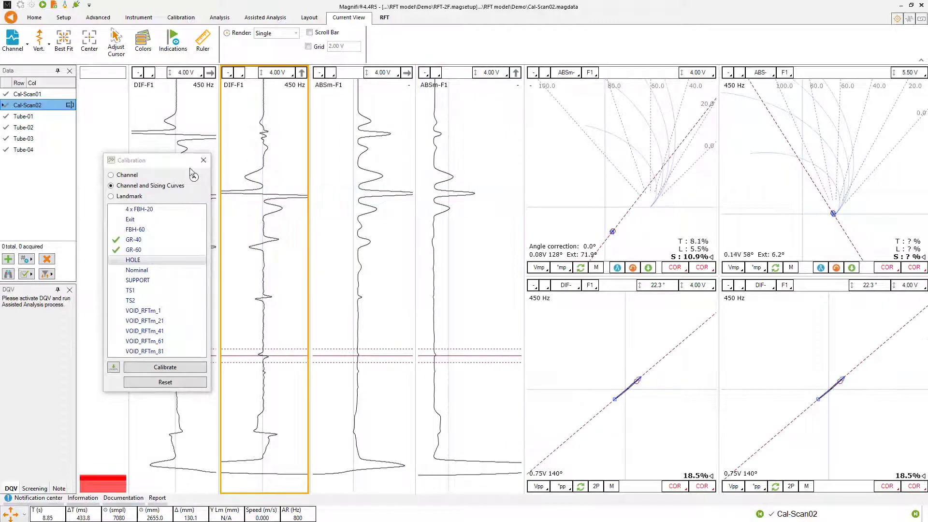
drag(191, 162, 135, 142)
click(57, 347)
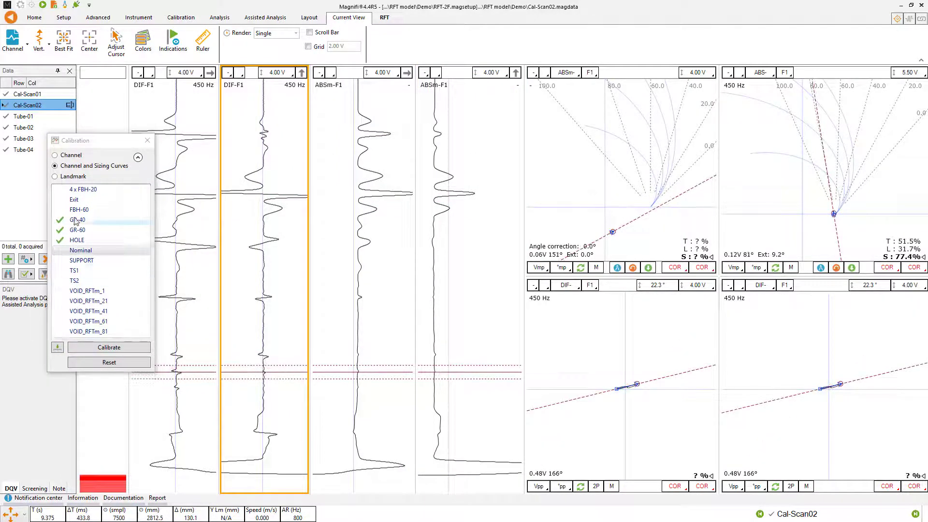
click(77, 211)
click(57, 347)
- Record the indication above the hole as 4 x FBH-20 and the flat section between the two as Nominal
click(199, 299)
click(107, 190)
click(58, 347)
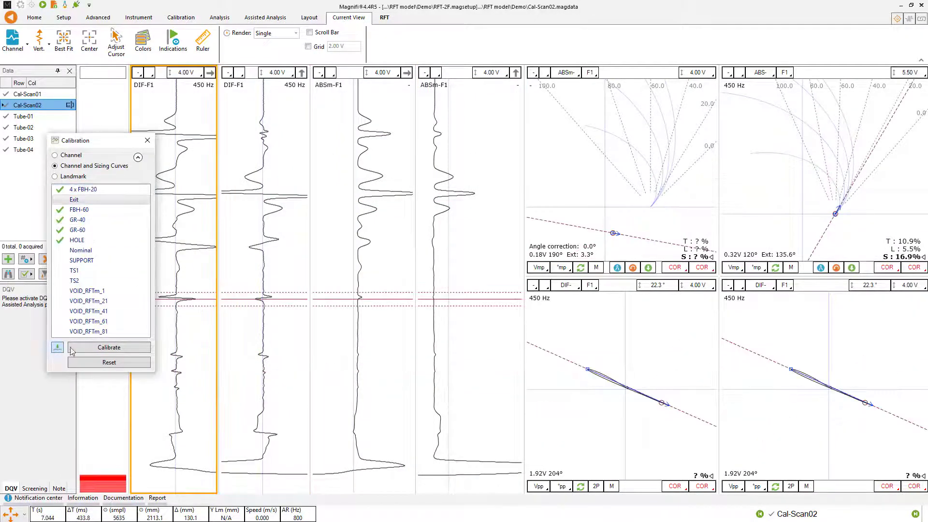
click(231, 328)
click(80, 250)
click(57, 347)
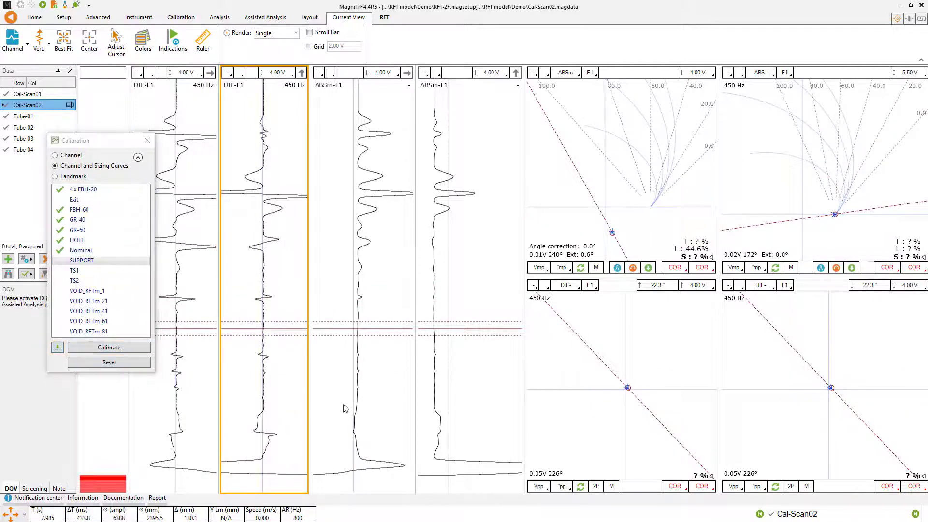
- Narrow the cursor to the start of the support signal with ABSm- F1 at 1.00 V, record it as SUPPORT, and run the calibration
click(345, 420)
click(658, 160)
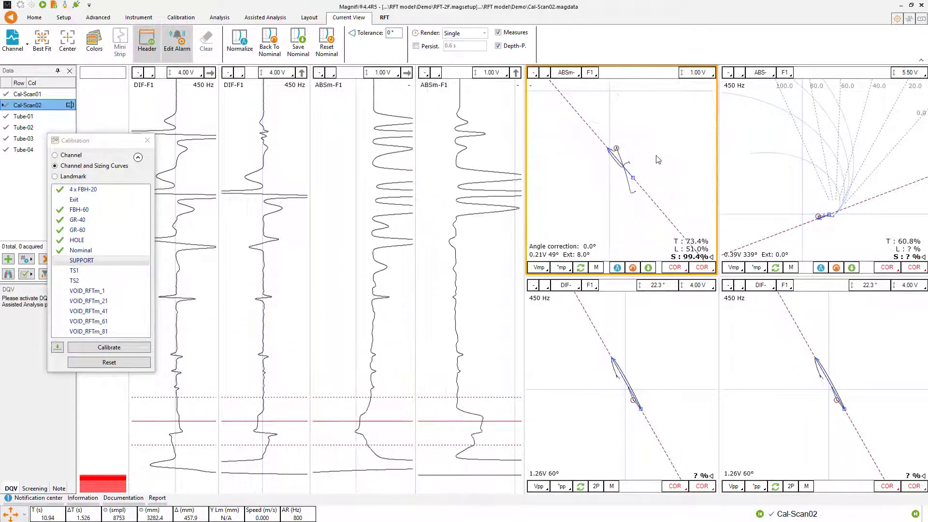
click(461, 411)
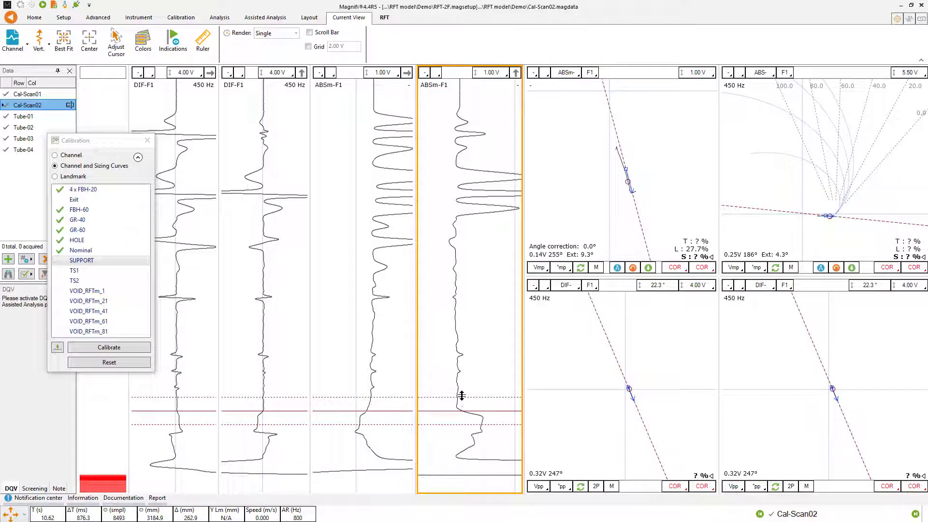
drag(462, 395, 462, 400)
click(80, 346)
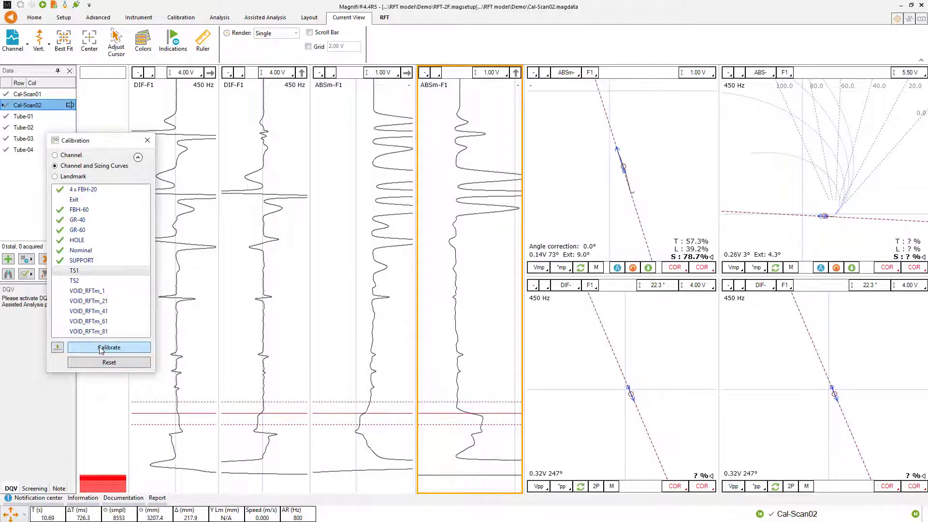
click(101, 349)
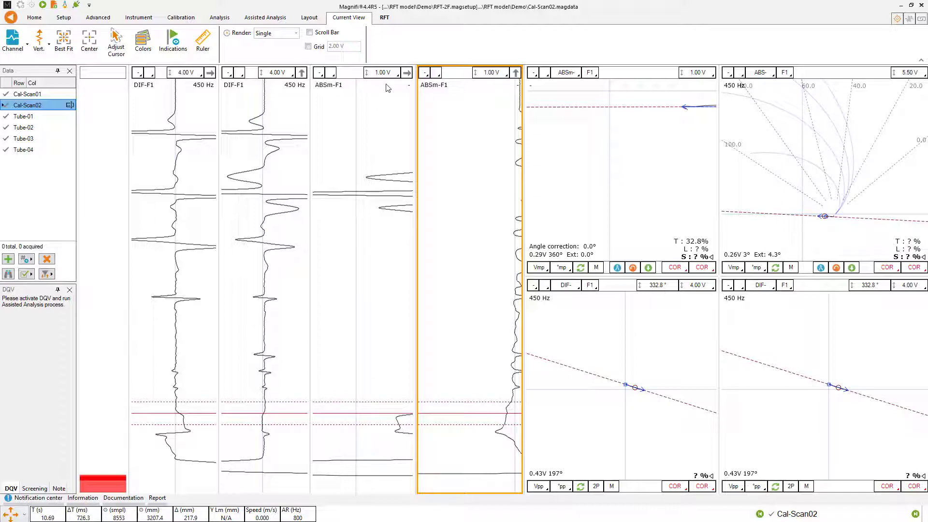
- Spread the cursor over Cal-Scan02's groove signals and set the ABSm- F1 scale to 4.00 V with the plot repositioned to fit the curves
click(425, 194)
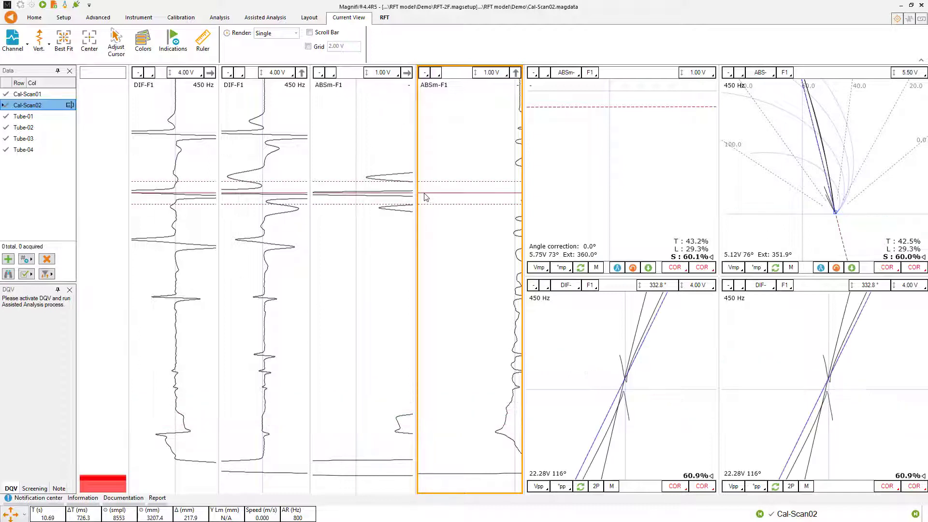
drag(429, 205, 439, 267)
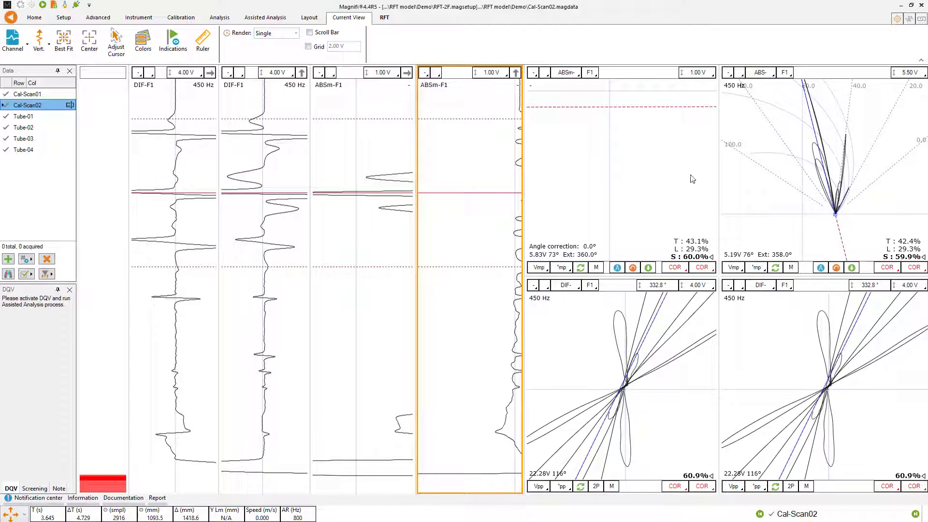
scroll(699, 77, up, 6)
drag(651, 127, 618, 215)
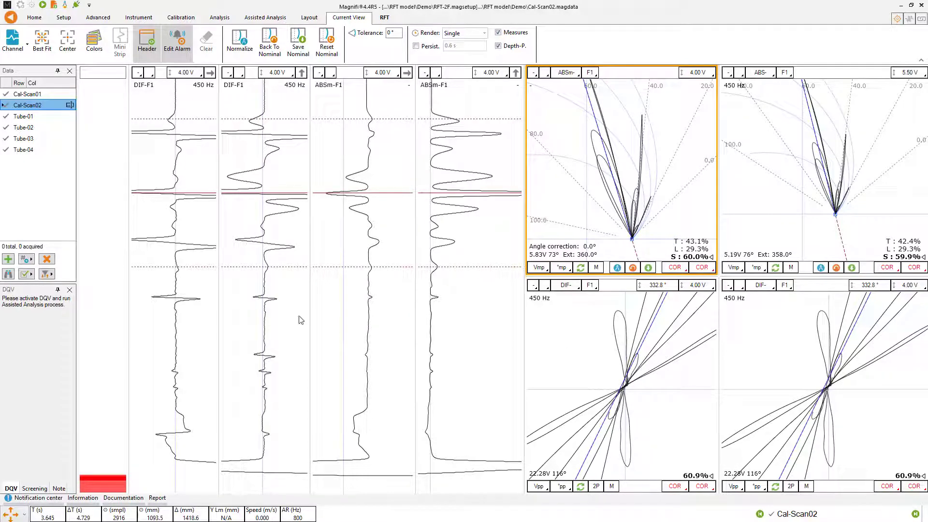
- Narrow the cursor around the small indication below Cal-Scan02's groove signals and save the nominal for ABS- F1
click(290, 360)
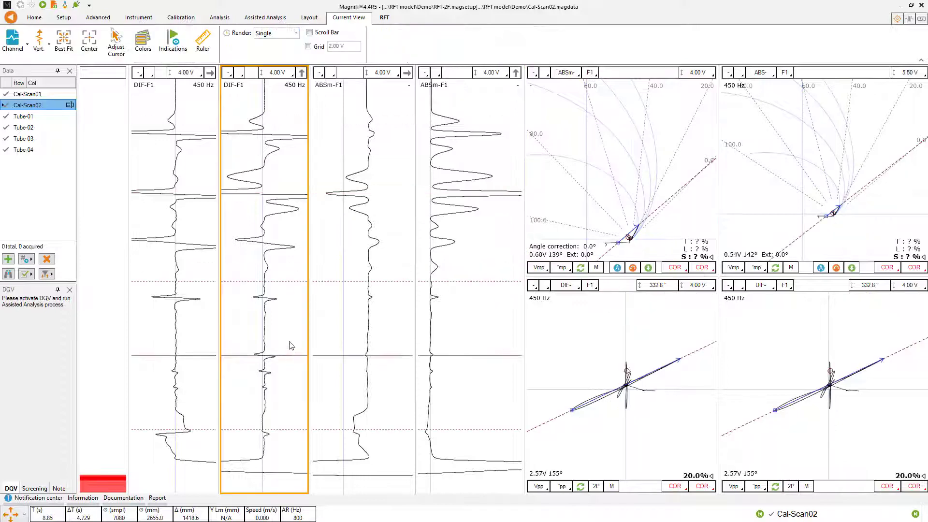
drag(288, 282, 296, 343)
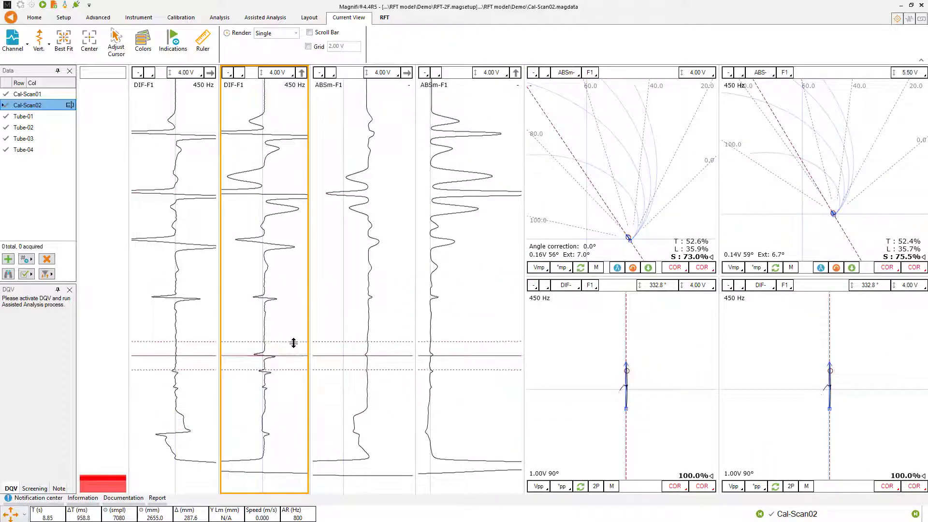
click(280, 300)
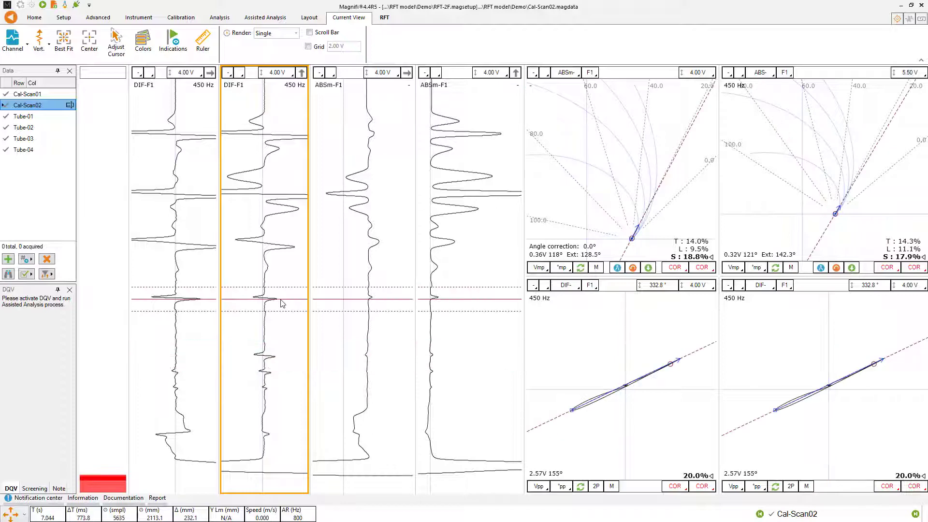
click(562, 483)
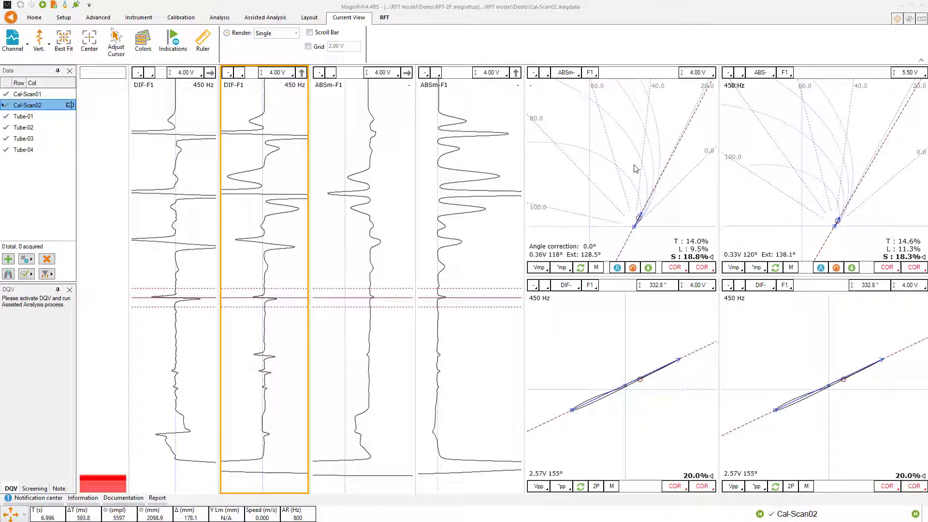
click(853, 267)
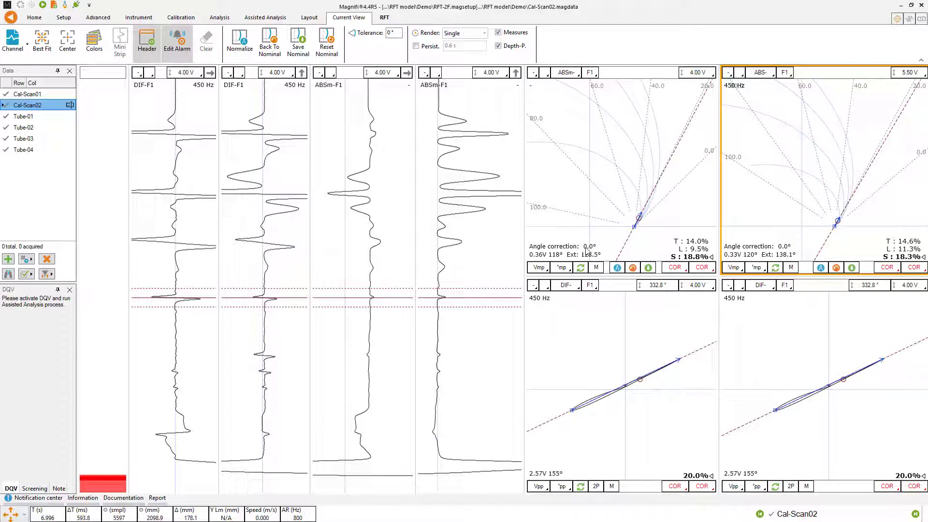
- Open Tube-01, place the cursor on its sound area below the defect signals, and run the frequency check
double_click(25, 118)
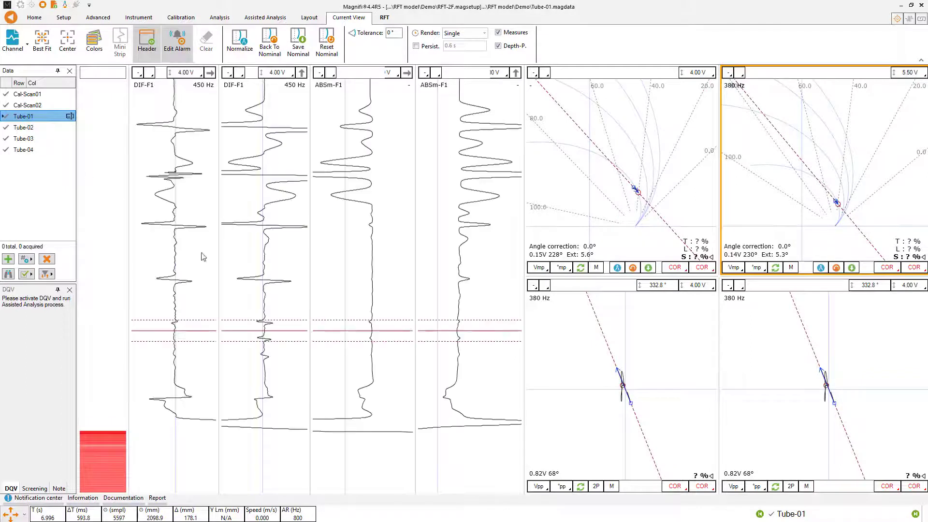
click(388, 305)
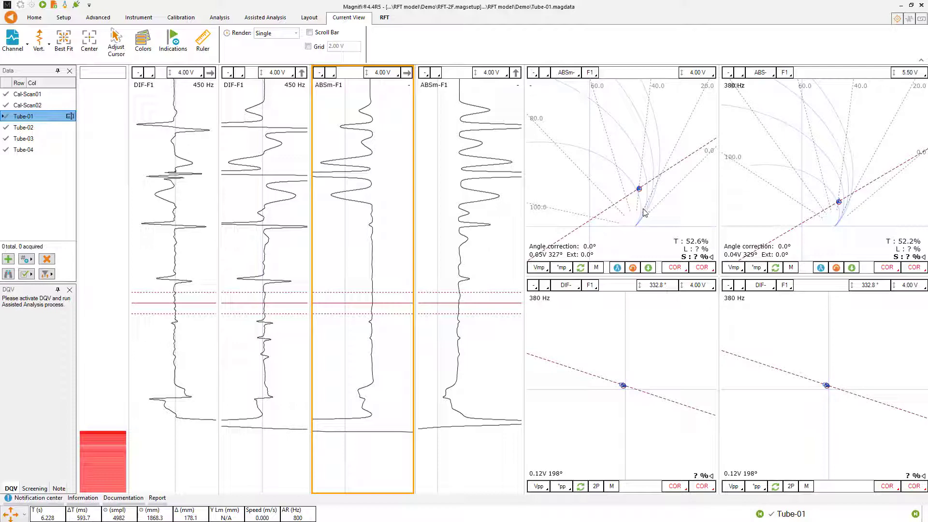
click(387, 19)
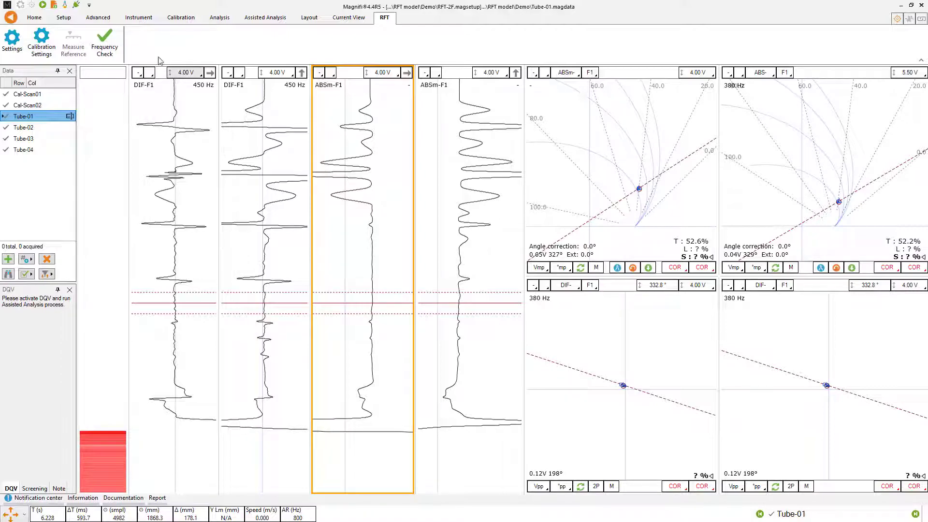
click(104, 38)
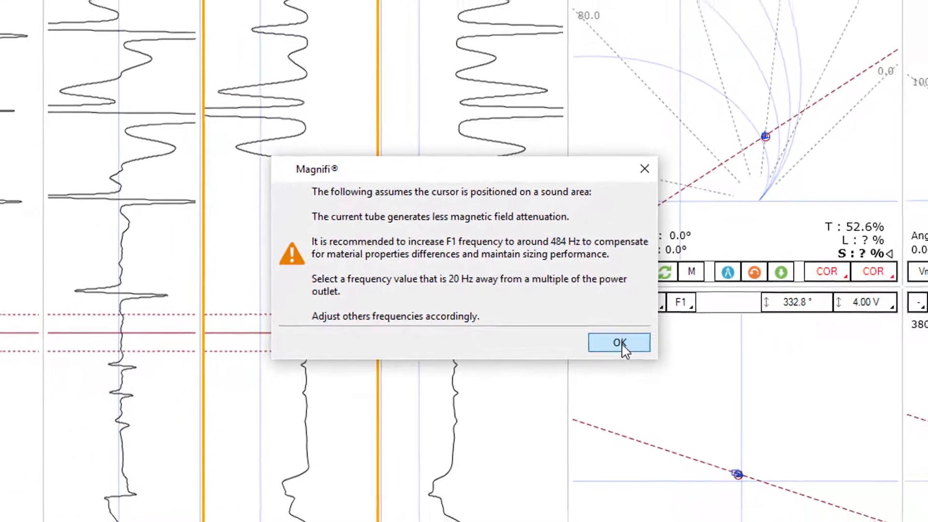
click(622, 345)
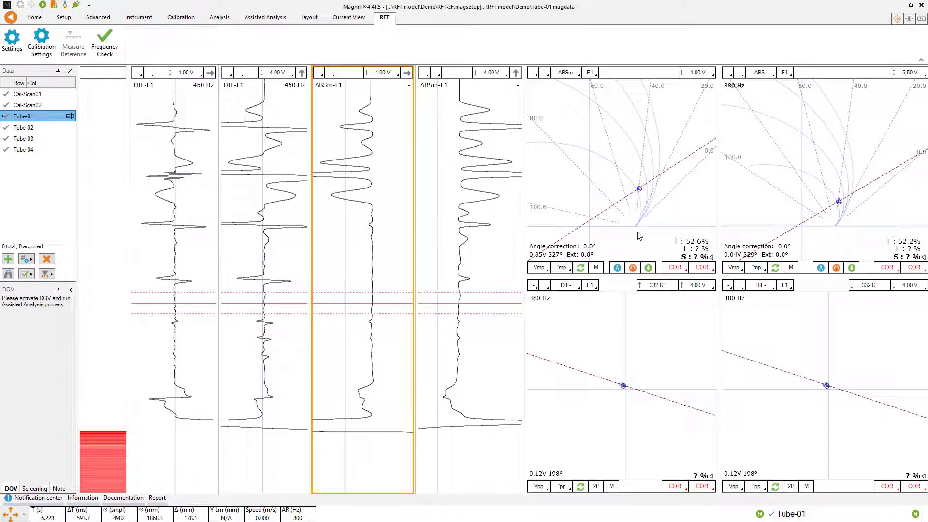
- Normalize ABS- F1 on Tube-01's sound area, shift its plot down, and place the cursor on the two largest defect signals in turn
click(833, 216)
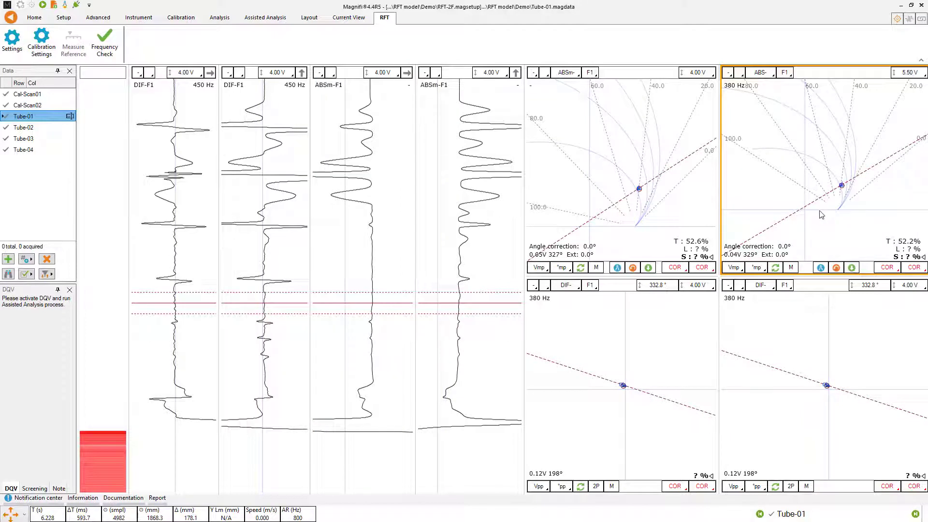
click(821, 268)
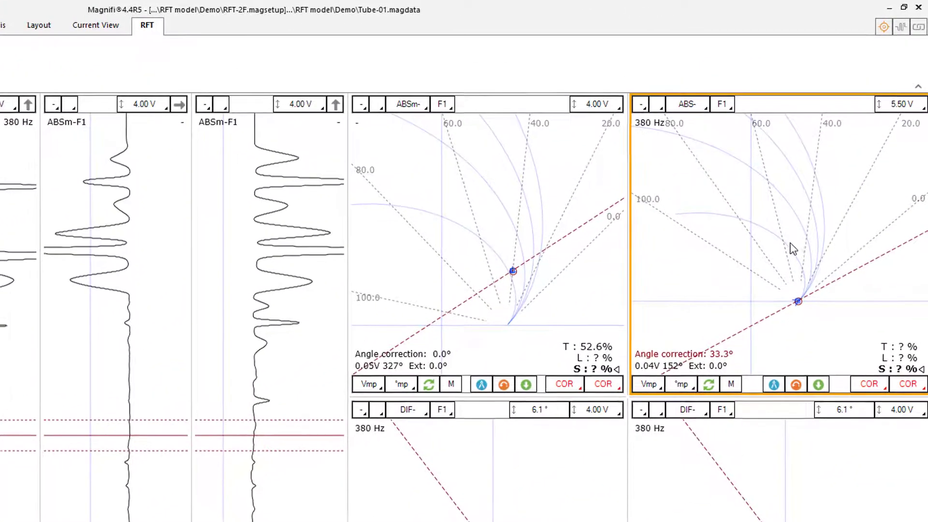
drag(783, 251, 769, 281)
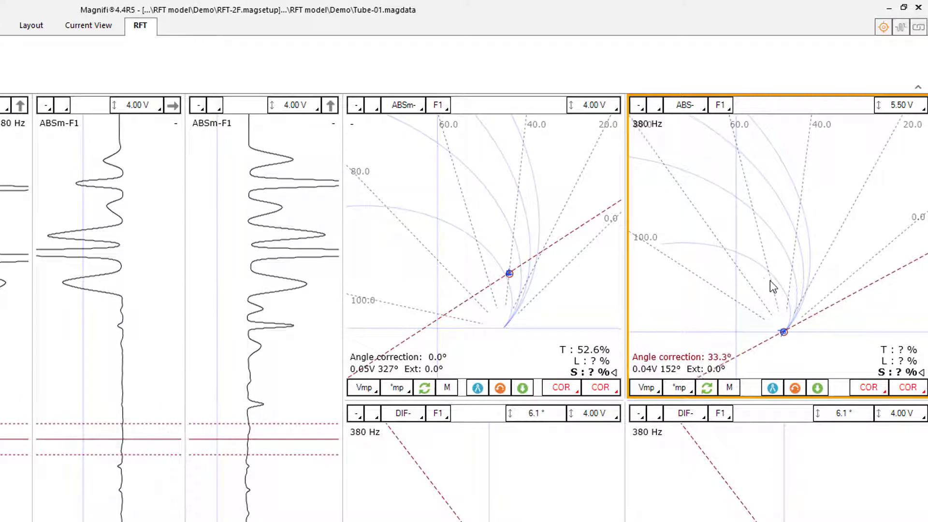
click(266, 183)
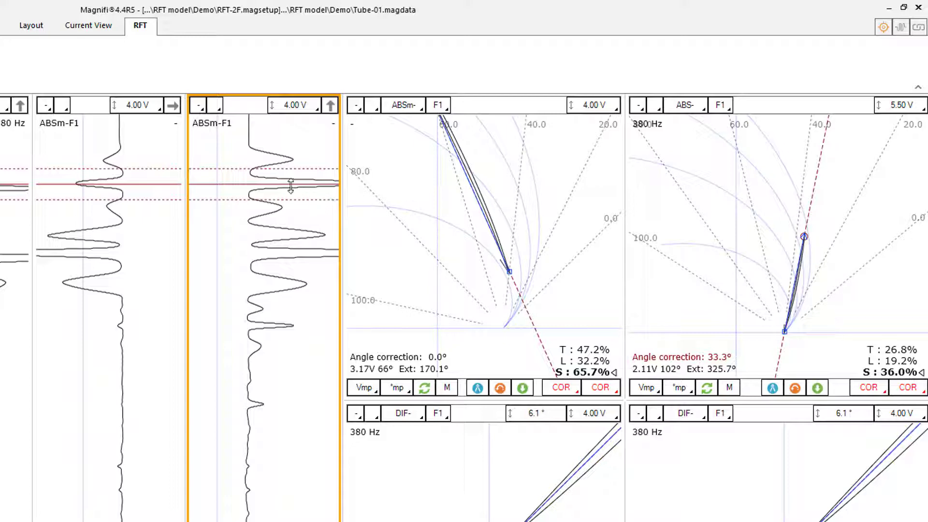
drag(291, 186, 298, 244)
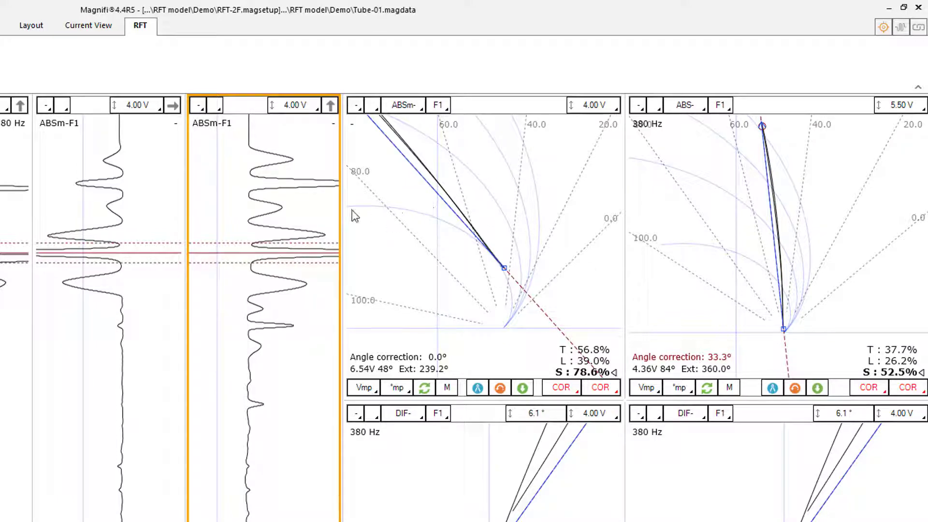
- Normalize ABSm- F1 on Tube-01's sound area and inspect the same two large defect signals with both channels normalized
drag(274, 263, 282, 440)
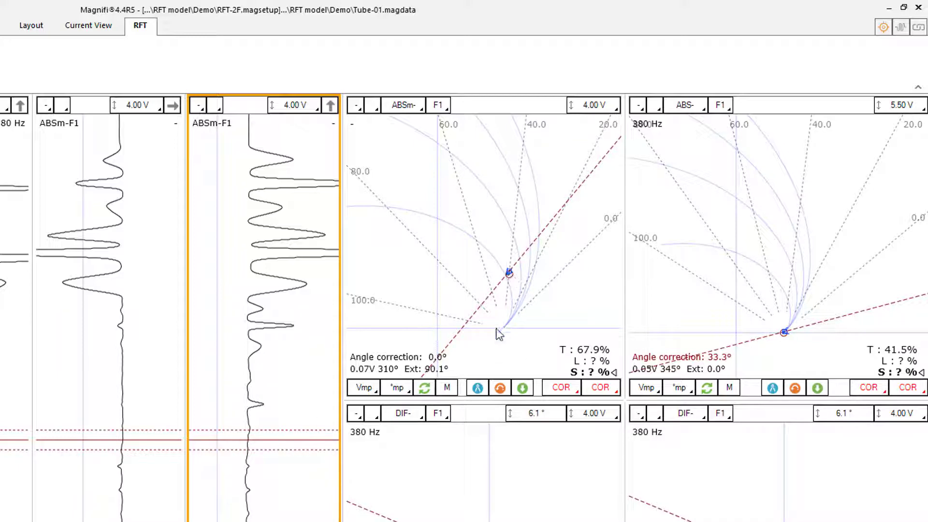
click(478, 388)
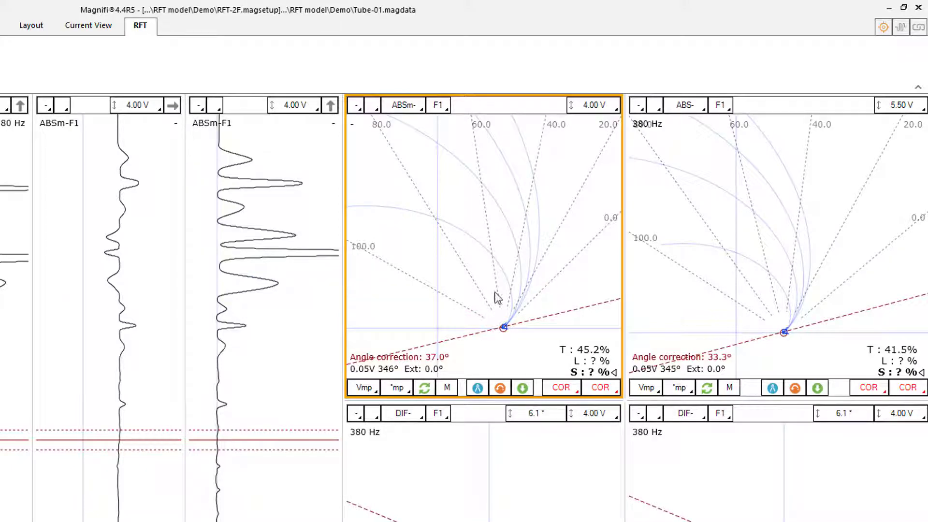
drag(284, 440, 303, 182)
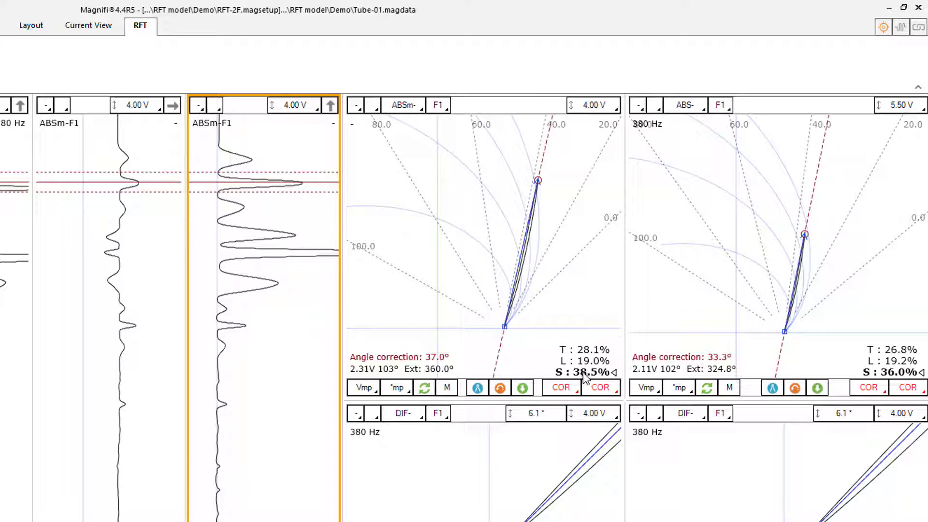
click(245, 254)
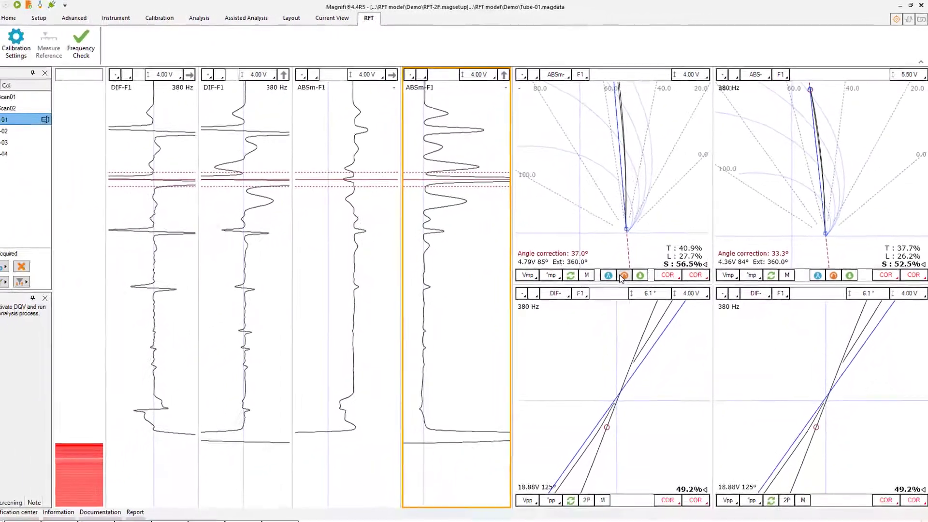
- Revert the normalization of ABSm- F1 and ABS- F1 on Tube-01 and open Tube-02
click(624, 275)
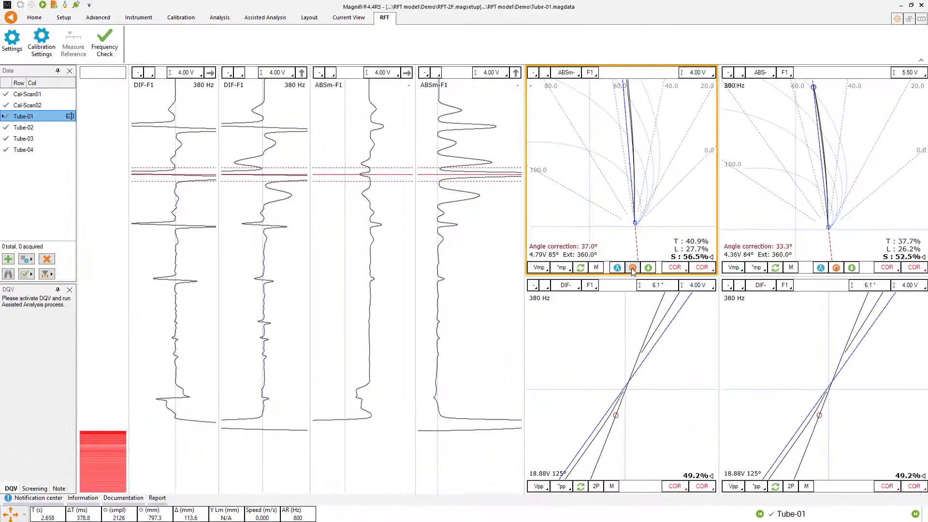
click(836, 269)
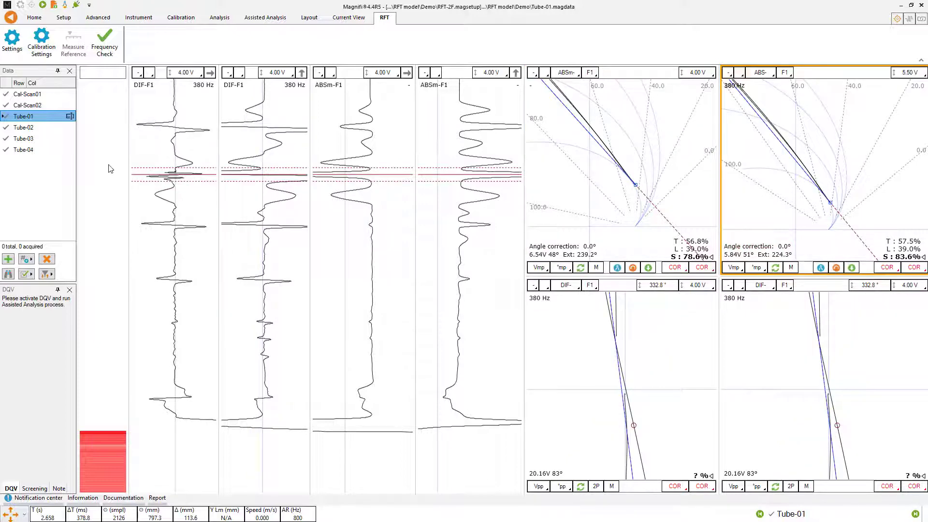
click(19, 128)
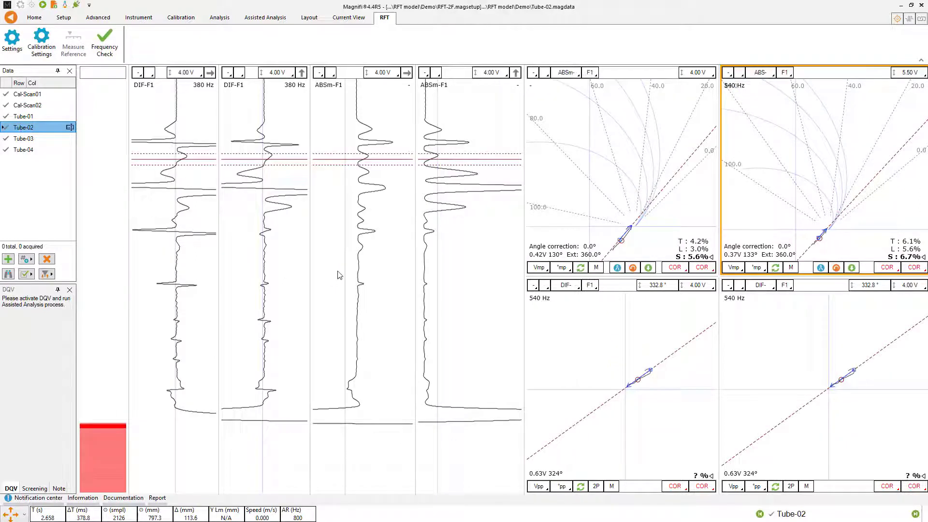
- Normalize ABS- F1 on Tube-02's sound area and inspect its upper and largest defect signals against the uncorrected ABSm- F1
click(318, 264)
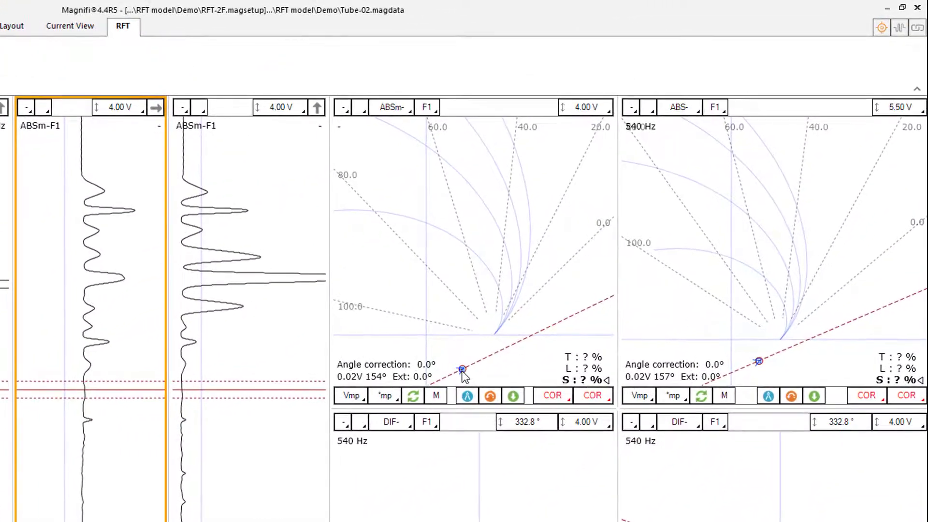
click(503, 369)
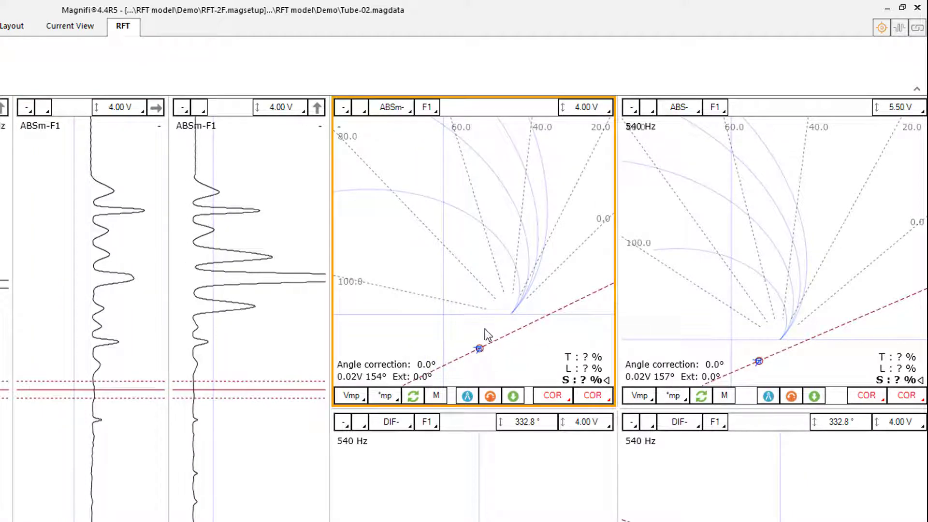
click(125, 449)
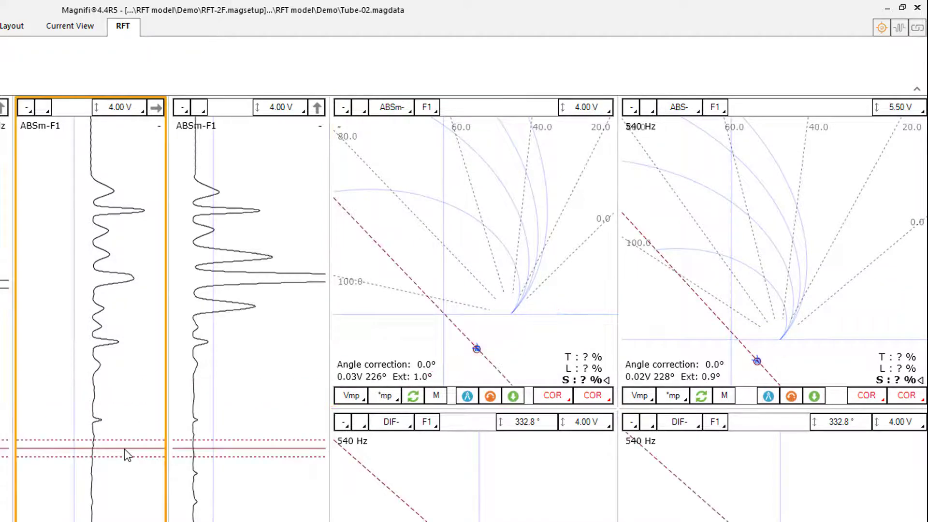
click(768, 397)
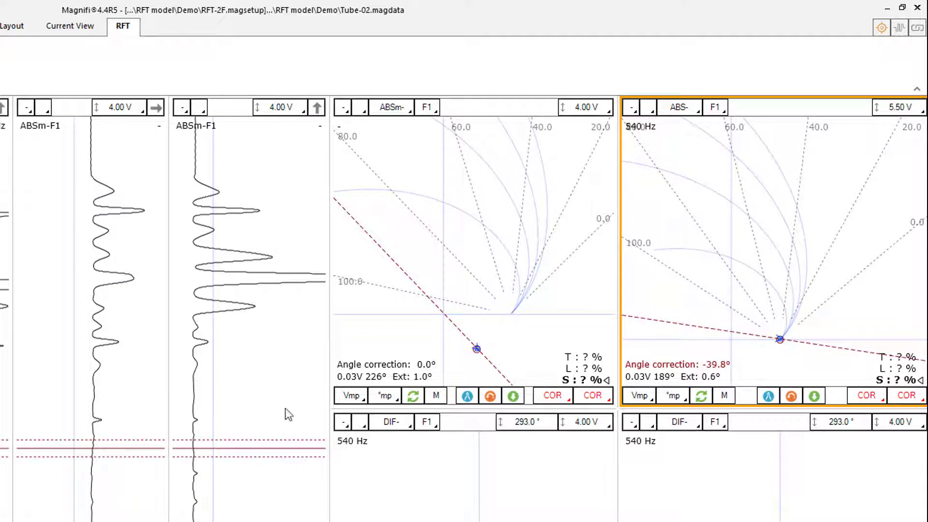
drag(245, 452, 255, 220)
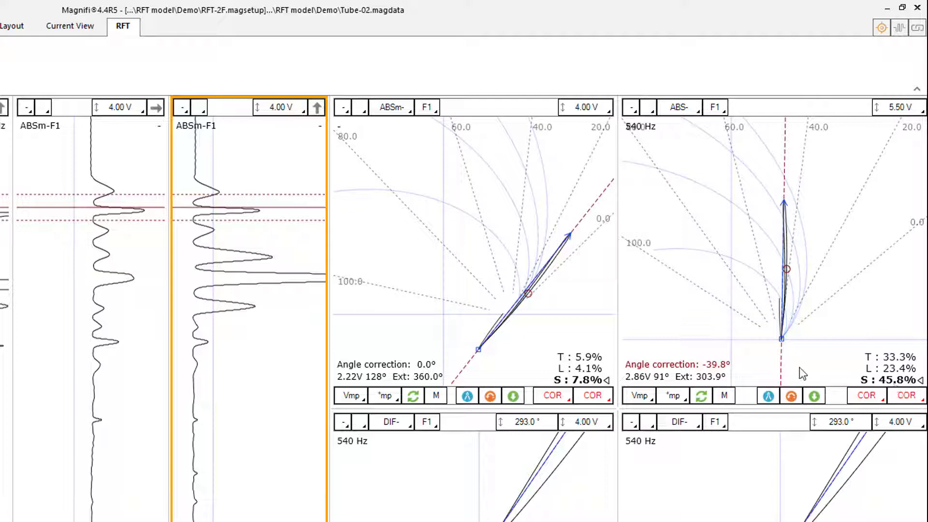
click(232, 278)
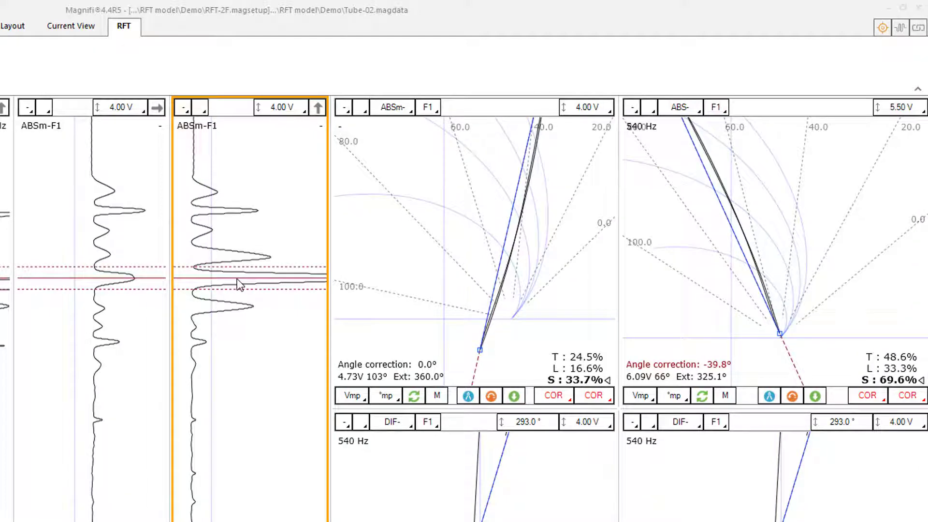
- Return the cursor to Tube-02's sound area, normalize ABSm- F1, and inspect the upper and largest defect signals again
drag(237, 279, 234, 397)
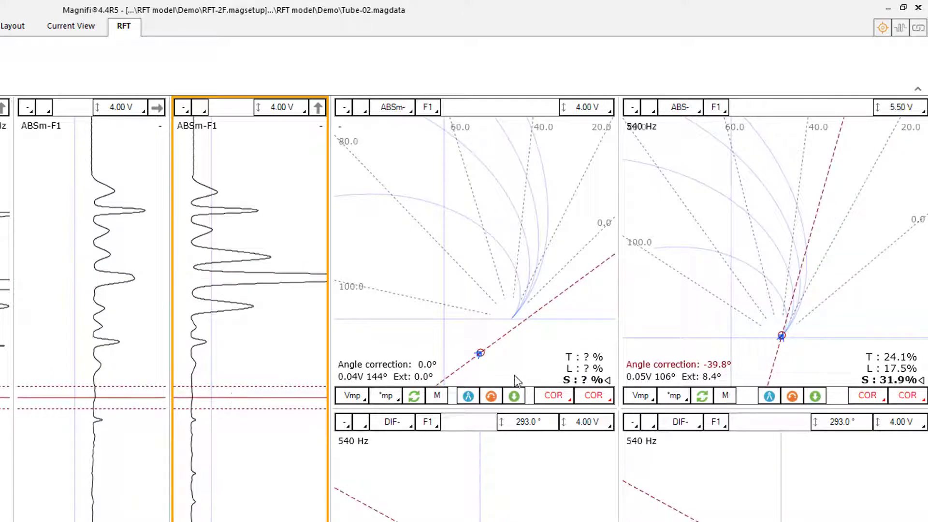
click(468, 397)
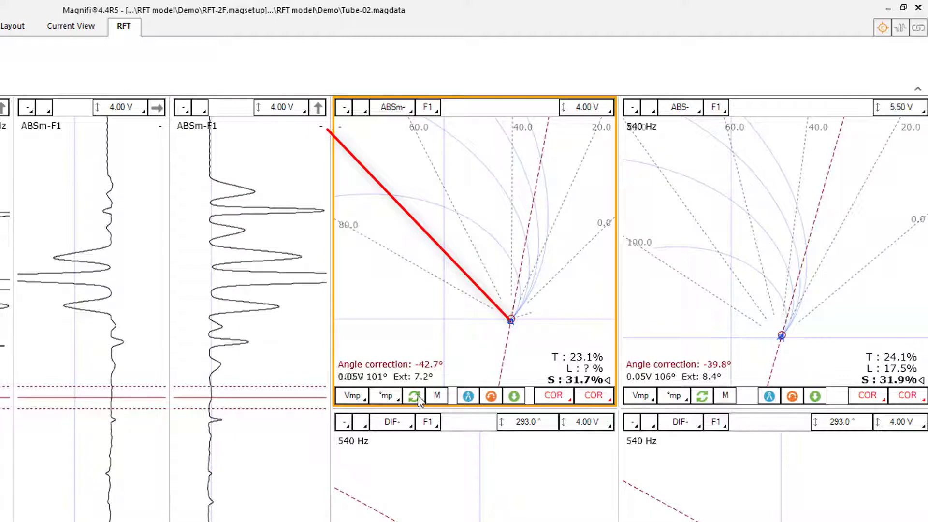
drag(289, 398, 287, 209)
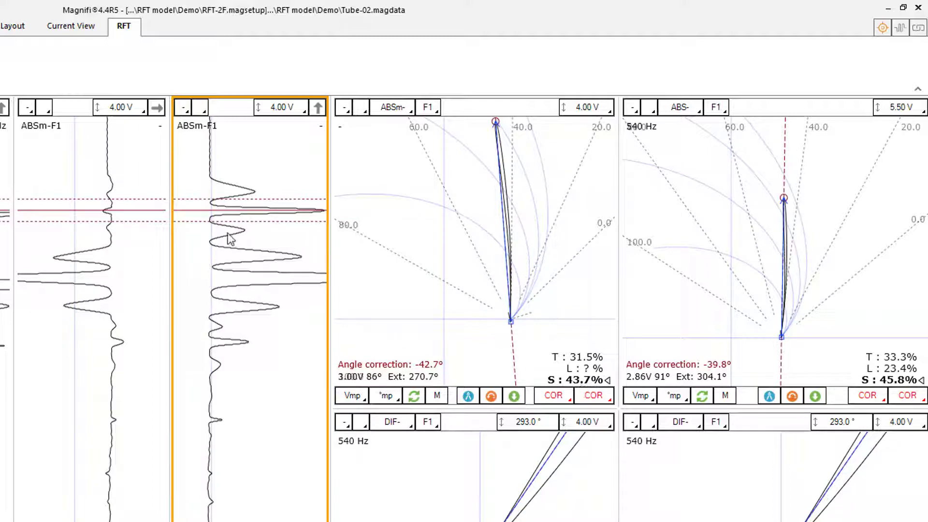
drag(217, 211, 222, 267)
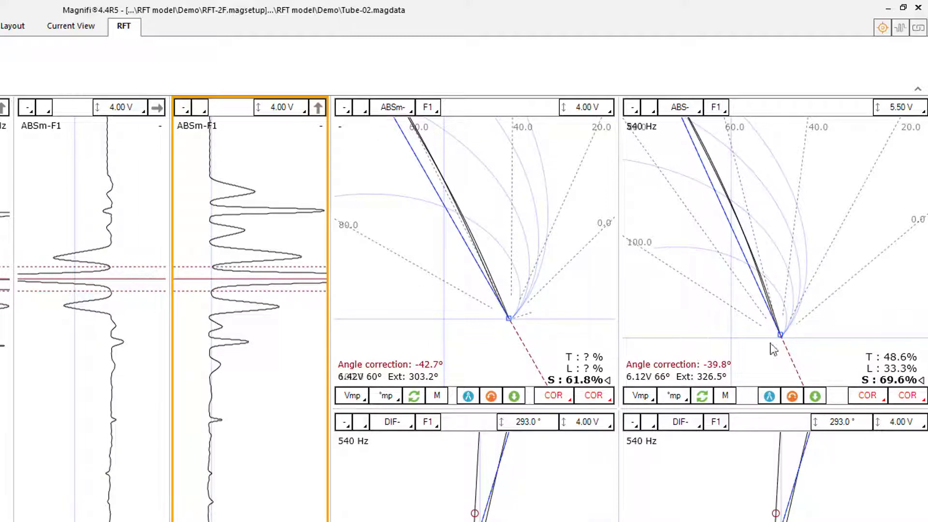
- Revert the normalization of ABSm- F1 and ABS- F1 on Tube-02 and open Tube-03
click(897, 394)
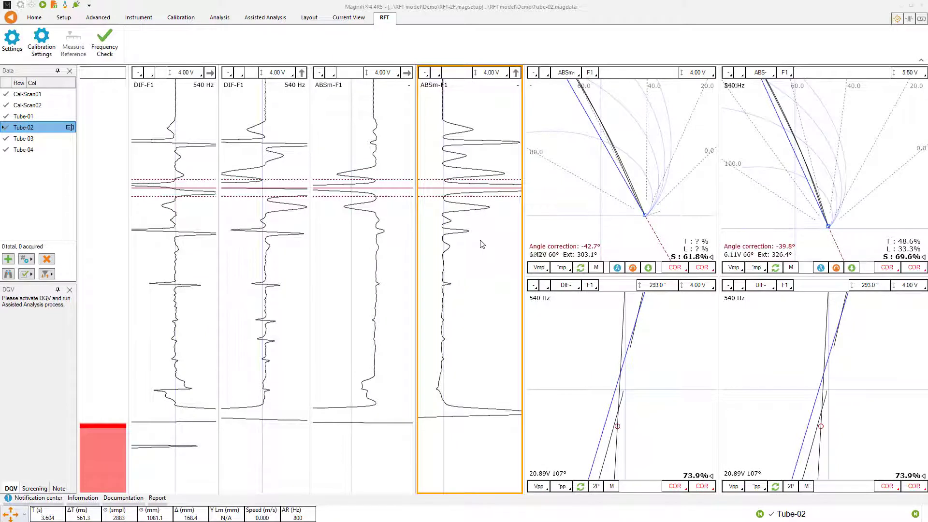
click(633, 267)
click(836, 268)
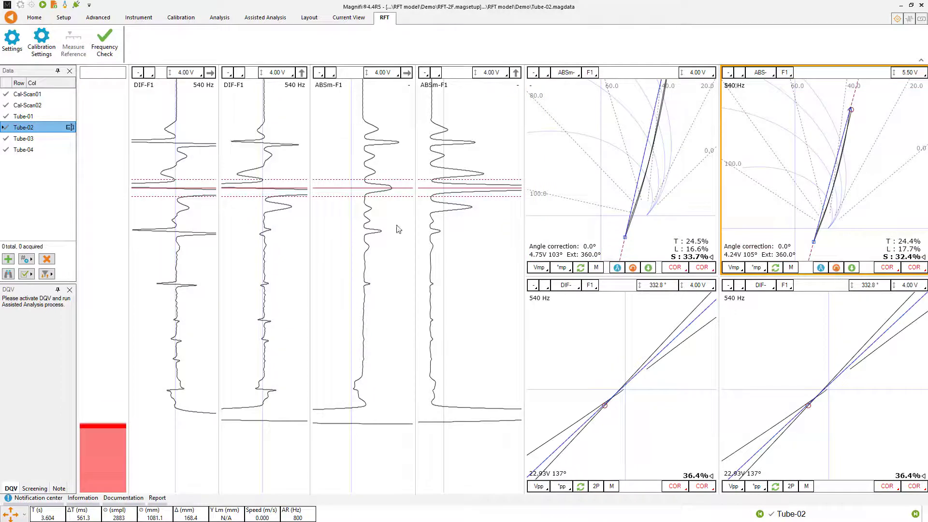
click(27, 140)
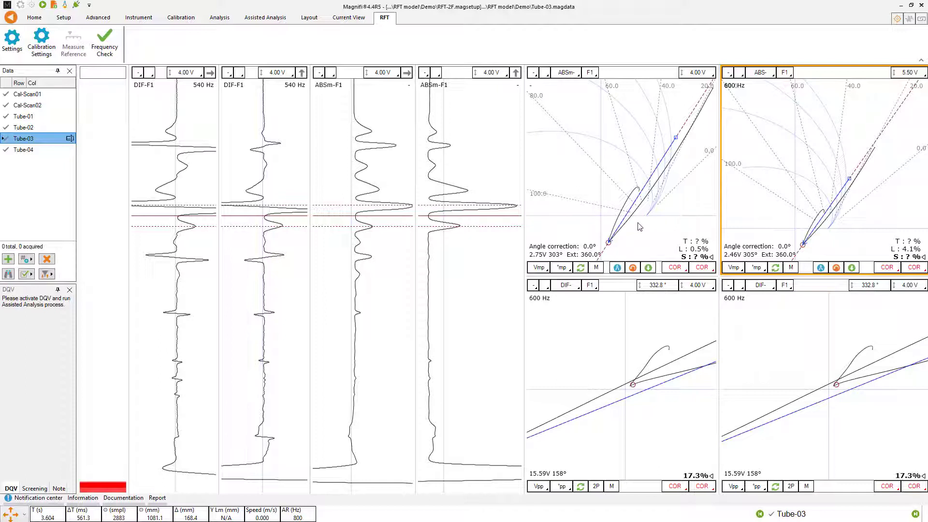
- Normalize ABS- F1 on Tube-03's sound area below the defects and inspect its largest defect signal against the uncorrected ABSm- F1
click(481, 220)
drag(481, 220, 486, 289)
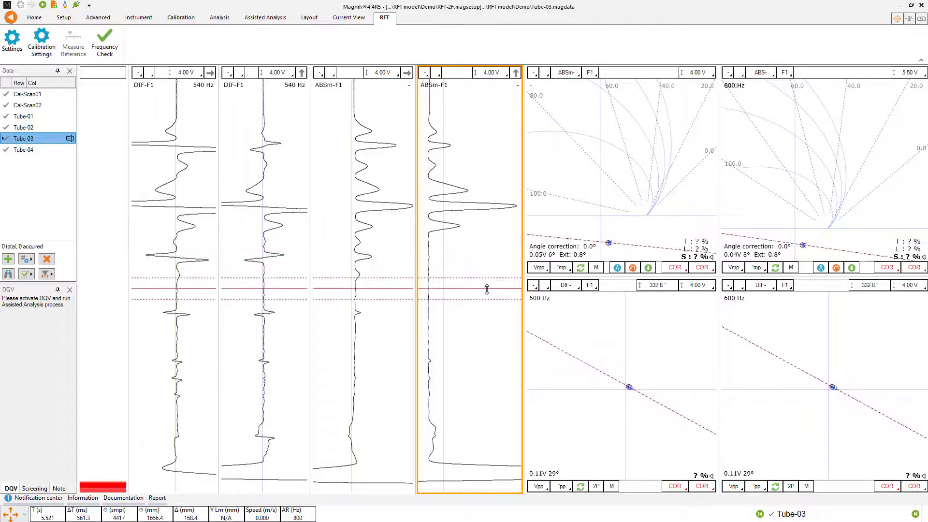
click(821, 267)
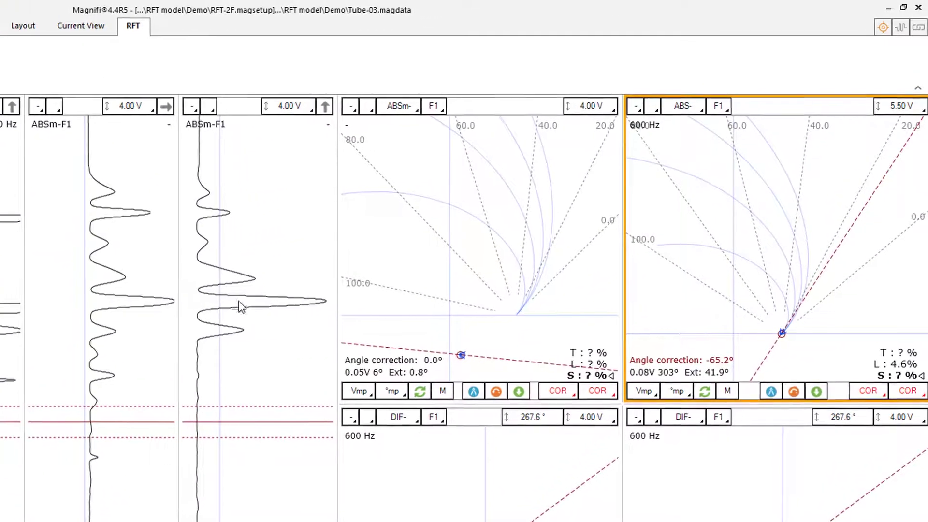
click(210, 302)
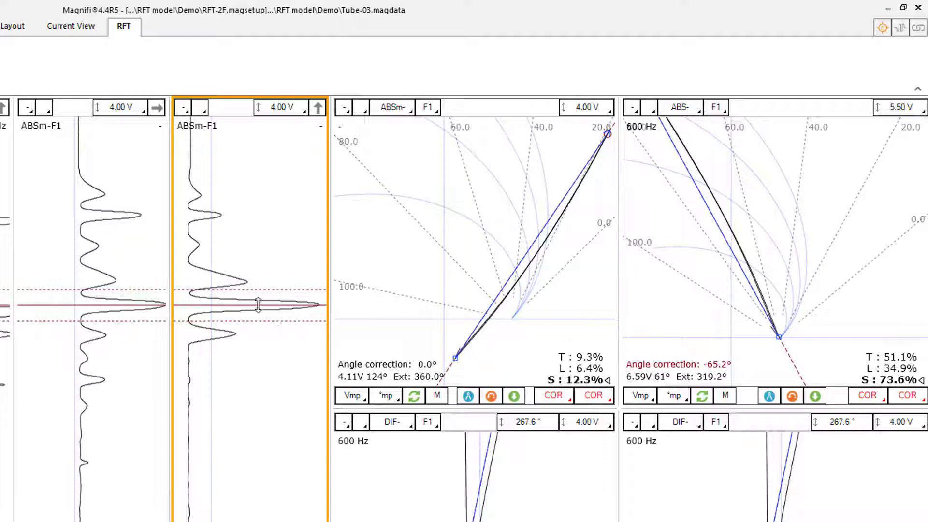
- Return the cursor to Tube-03's sound area, normalize ABSm- F1, and inspect the largest defect signal again at a 10.00 V scale
drag(261, 320, 263, 431)
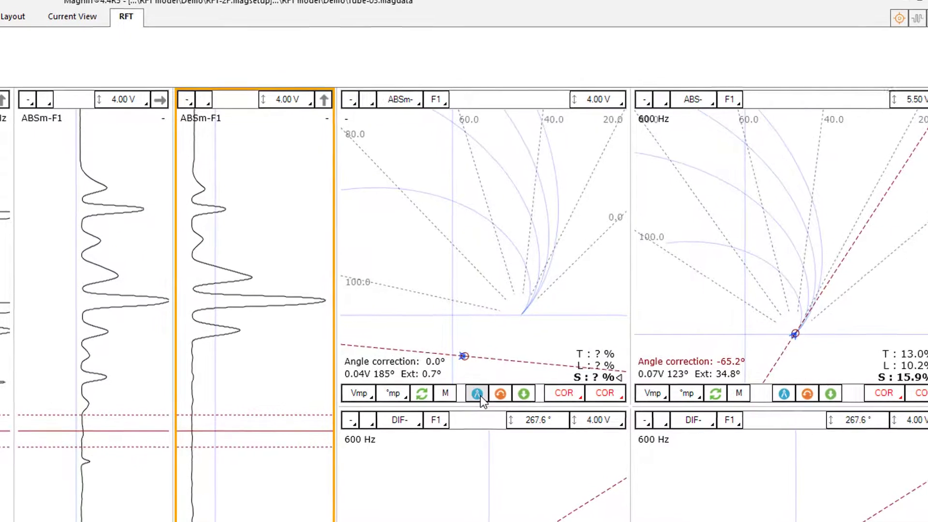
click(478, 395)
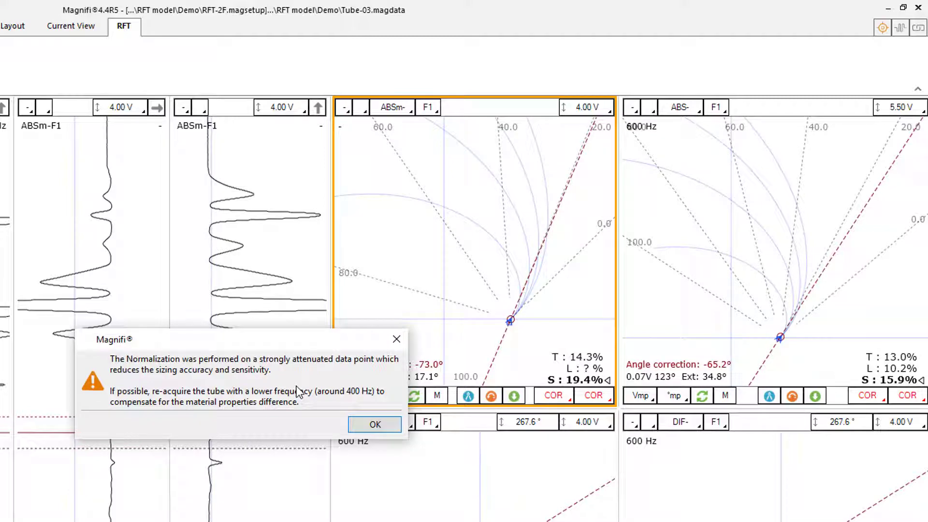
click(374, 426)
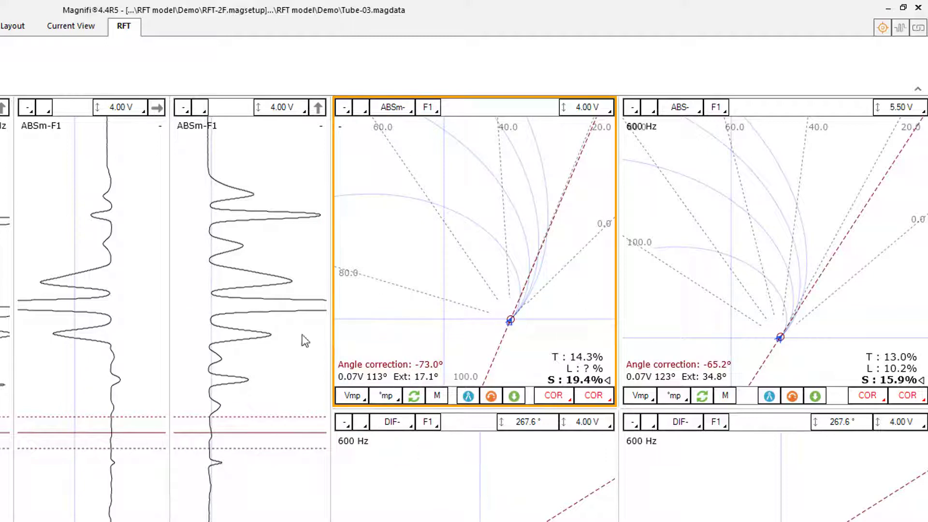
drag(239, 432, 245, 306)
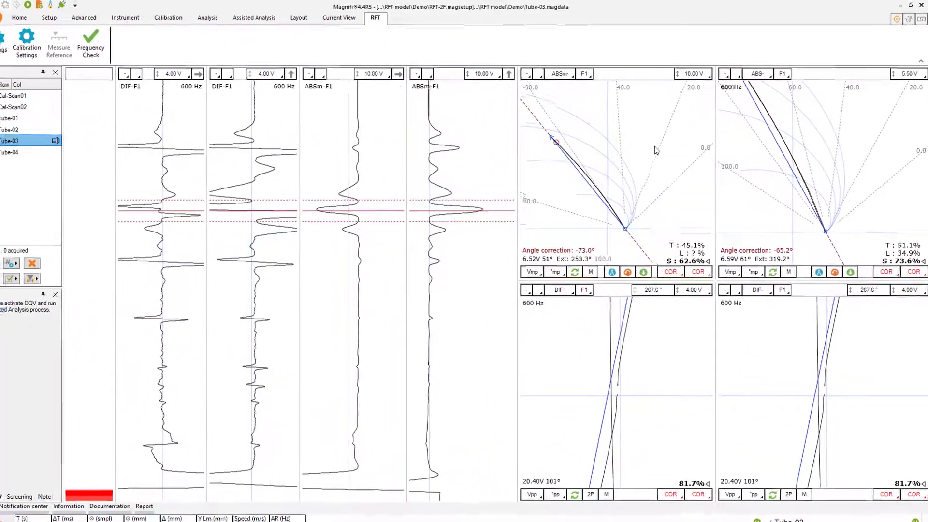
click(655, 147)
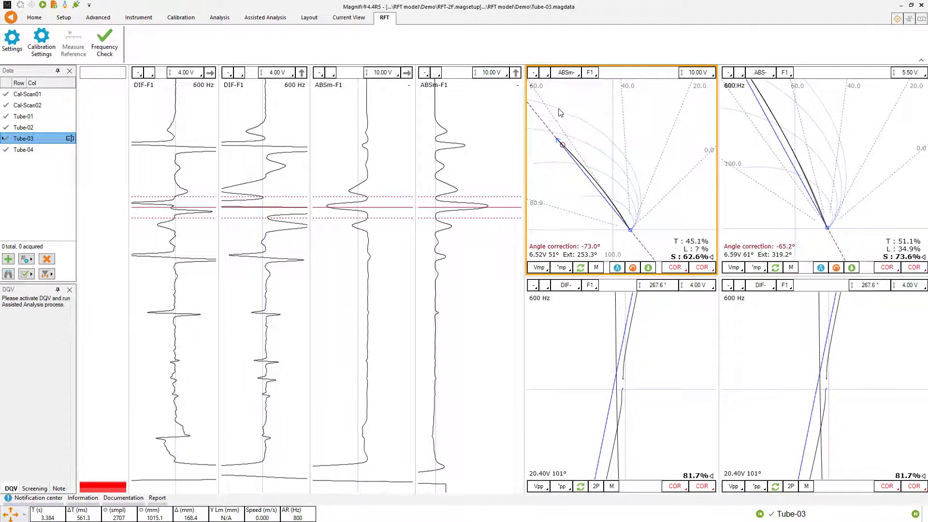